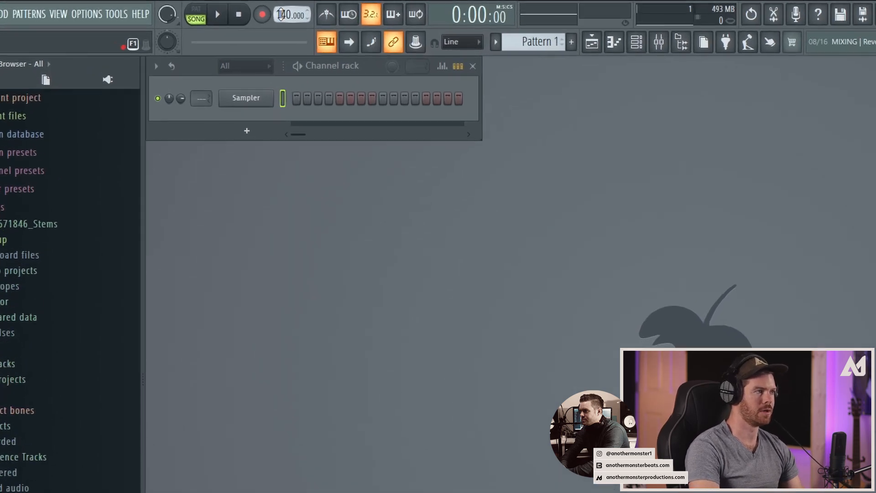
Step: Set the project tempo to 150 BPM and bring up the playlist
drag(384, 23, 384, 9)
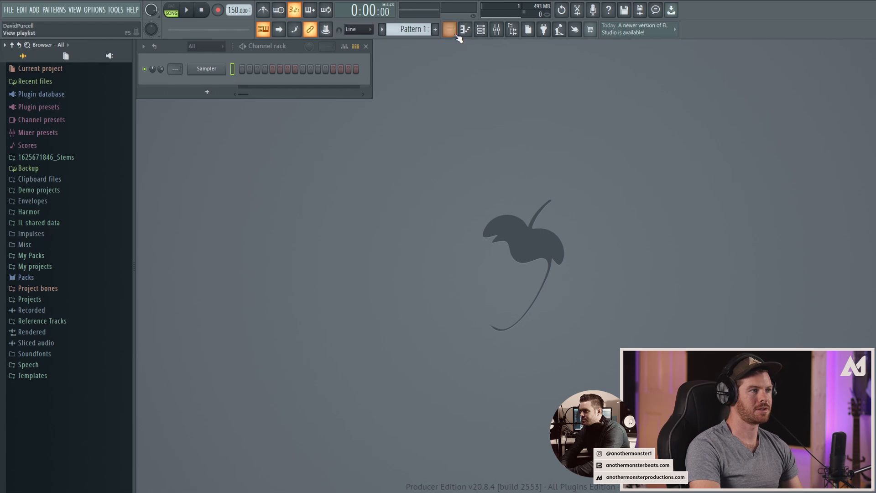
click(763, 65)
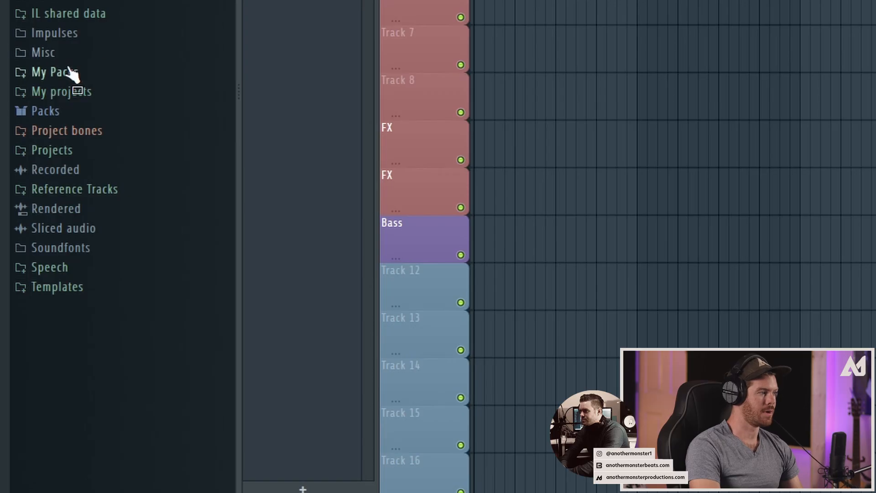
Step: Browse My Packs to the One Shots of AMP - Monster Samples 2020 Trap Edition and expand the Kicks folder
click(66, 73)
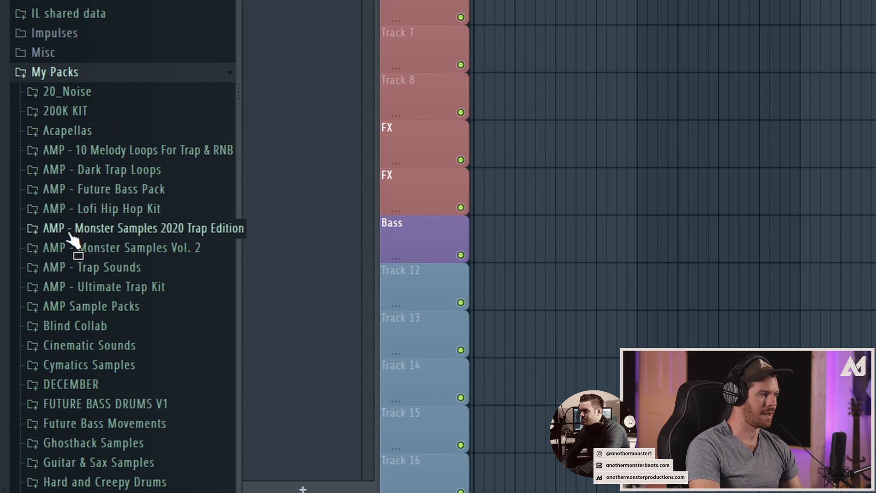
click(84, 231)
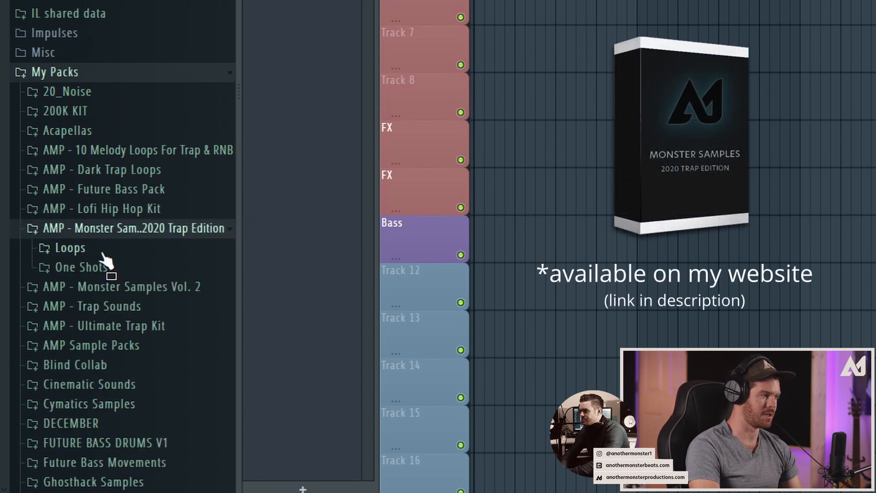
click(78, 270)
scroll(89, 287, down, 3)
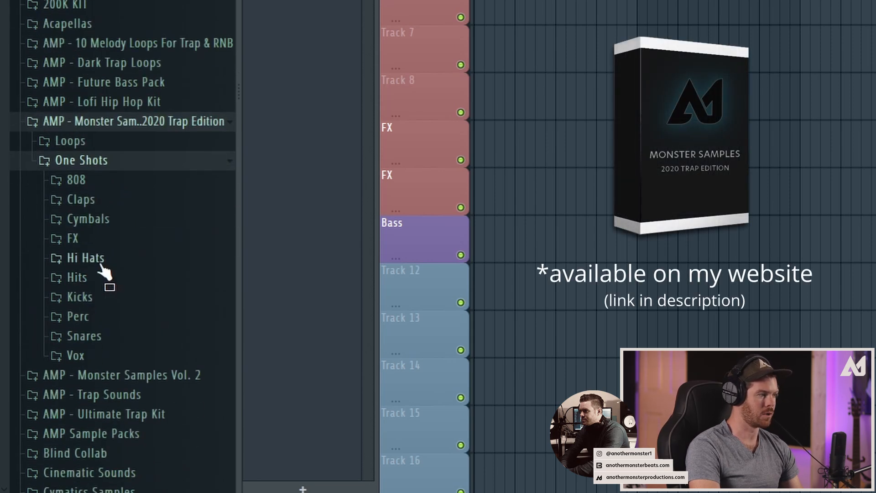
click(81, 297)
Step: Place AMP - Trap Kick 1 at the start of bar 1 on the Kick track and set its channel volume to about 32%
drag(85, 317, 544, 0)
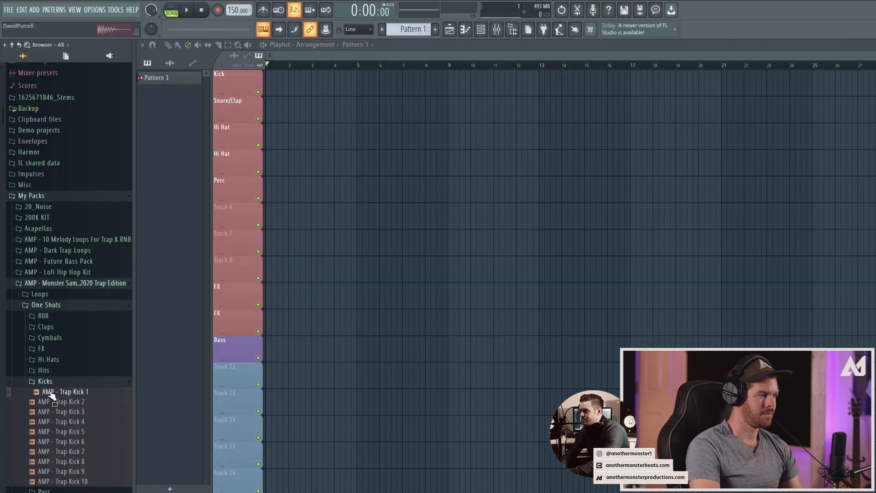
drag(305, 112, 283, 87)
drag(873, 55, 540, 55)
click(269, 74)
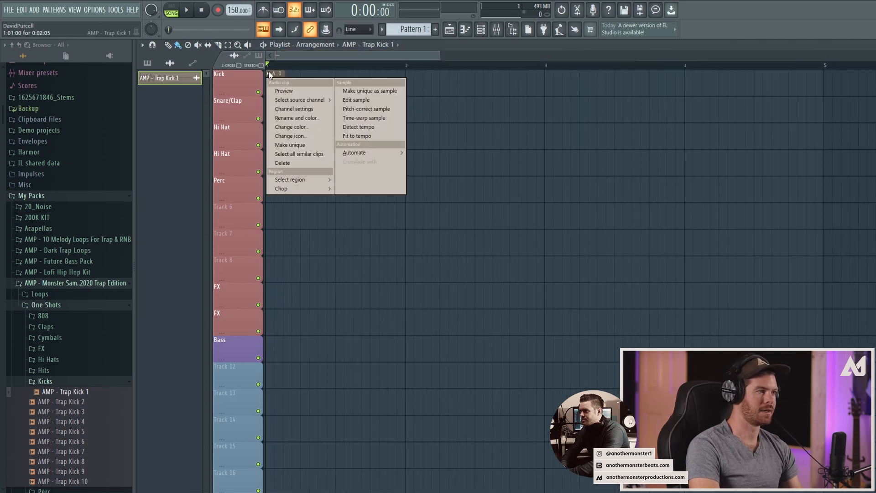
click(282, 109)
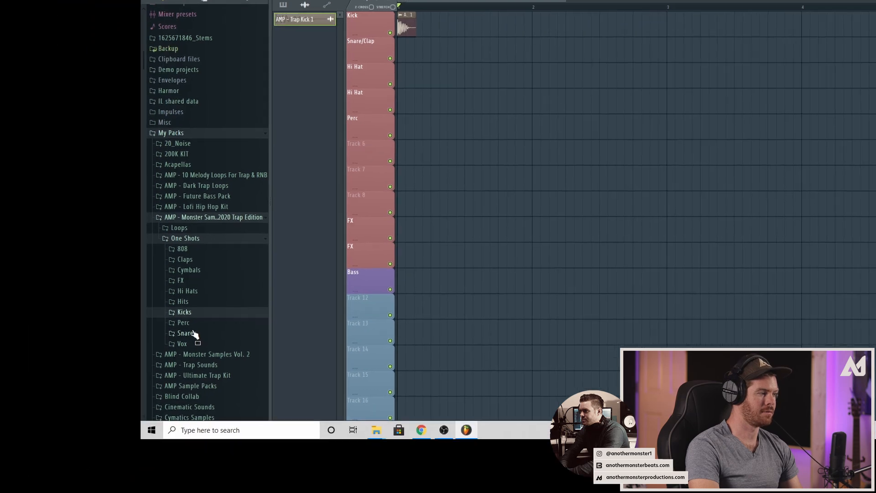
Step: Audition the trap snare samples in the pack's Snares folder
click(53, 403)
click(144, 321)
click(148, 296)
click(150, 274)
click(151, 253)
click(148, 299)
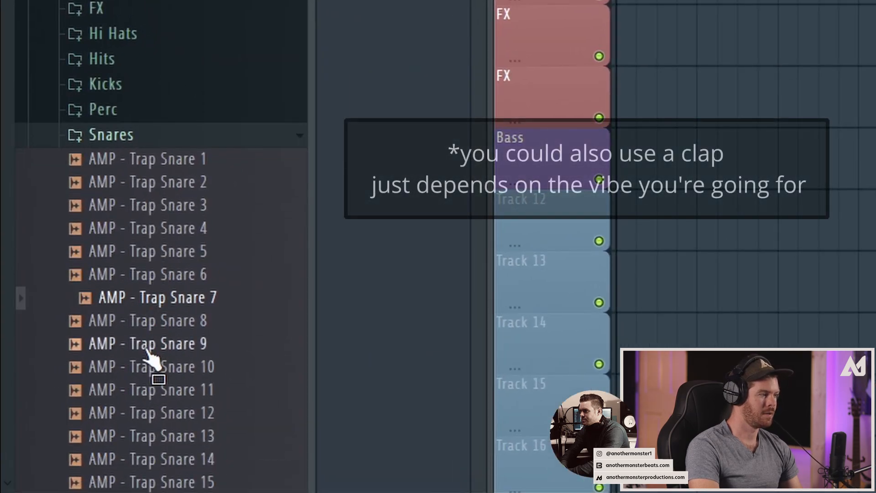
click(152, 390)
click(153, 413)
click(154, 436)
click(158, 372)
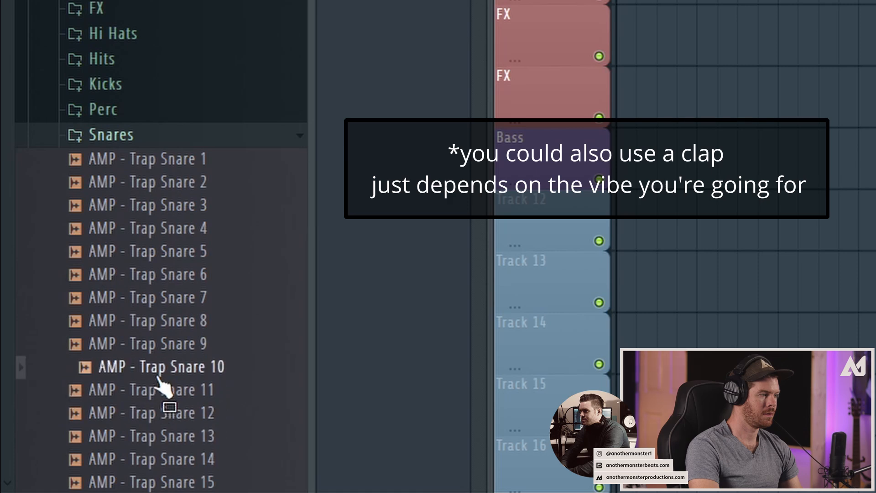
click(148, 392)
click(142, 412)
Step: Place AMP - Trap Snare 12 on beat 3 of each of the four bars on the Snare/Clap track
drag(141, 413, 338, 112)
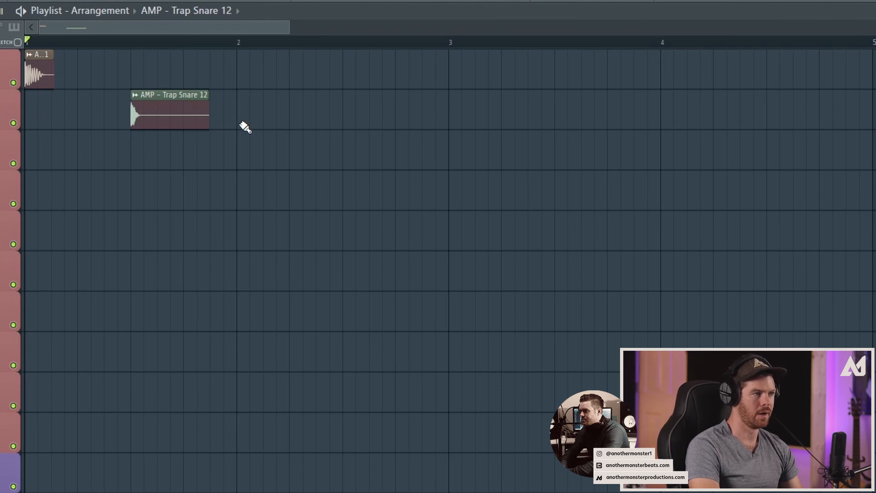
click(345, 109)
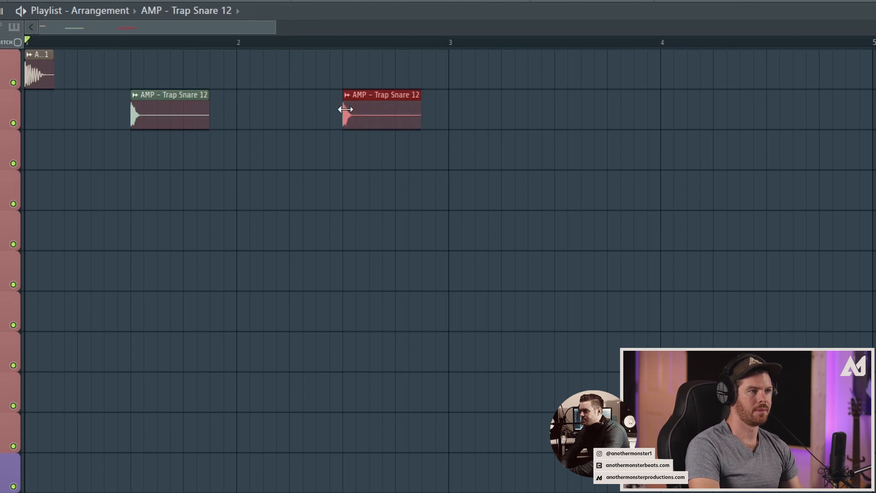
click(564, 105)
click(767, 111)
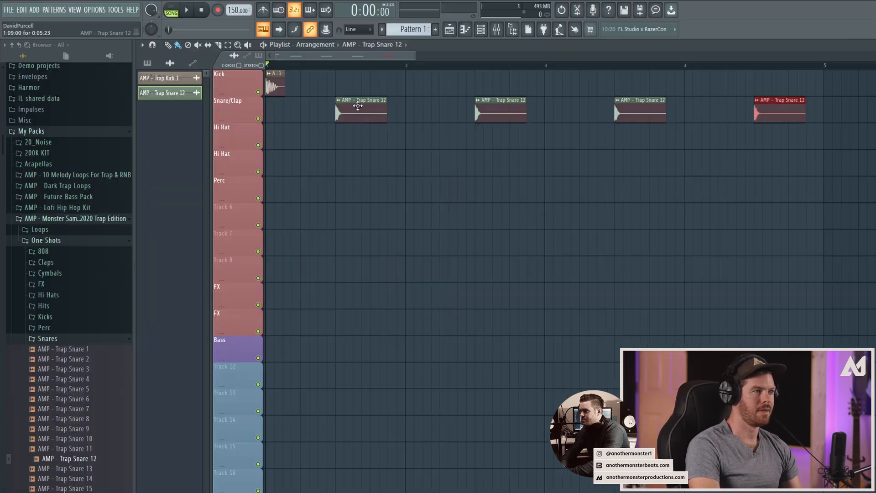
Step: Set the snare's channel volume to about 57% and play back the kick and snare arrangement
click(338, 101)
click(365, 136)
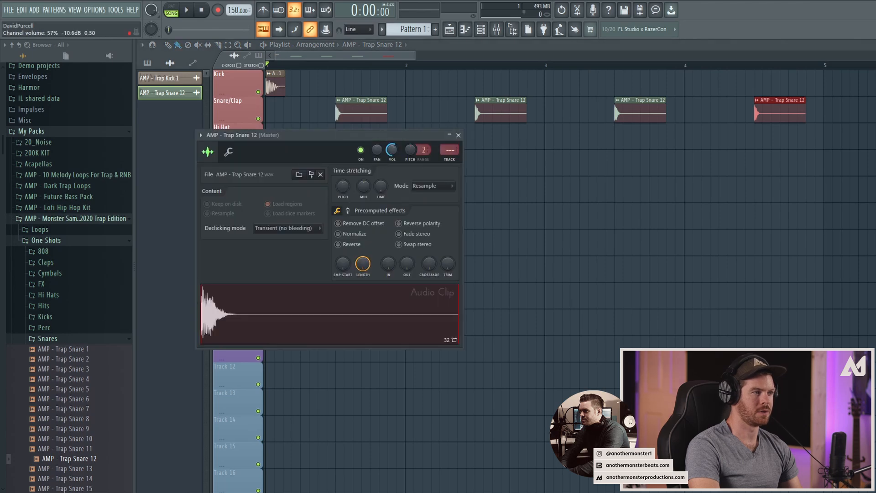
key(space)
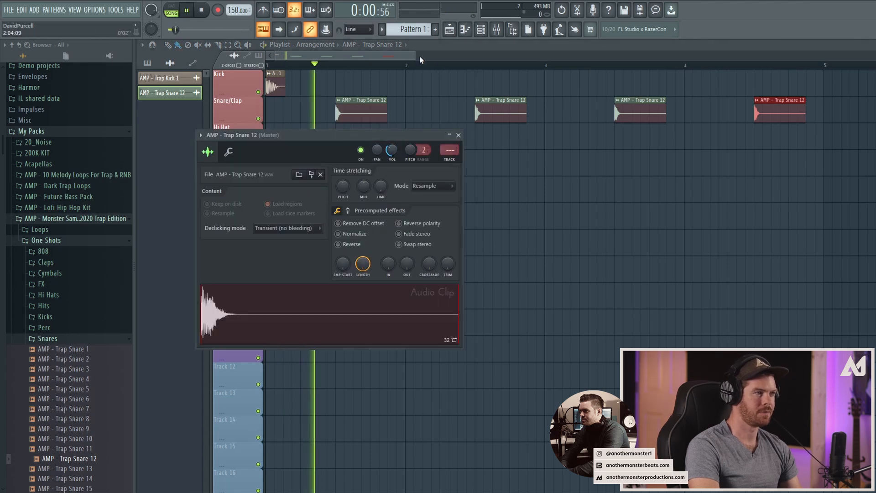
drag(416, 57, 416, 57)
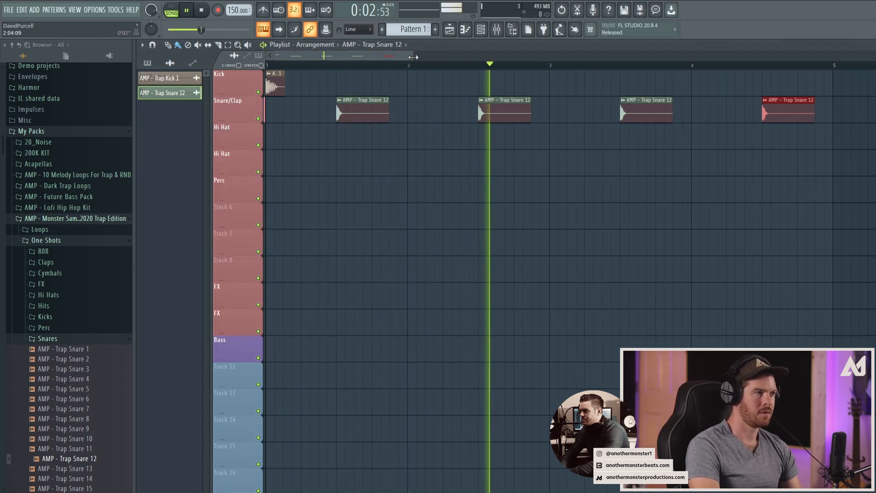
drag(420, 56, 421, 55)
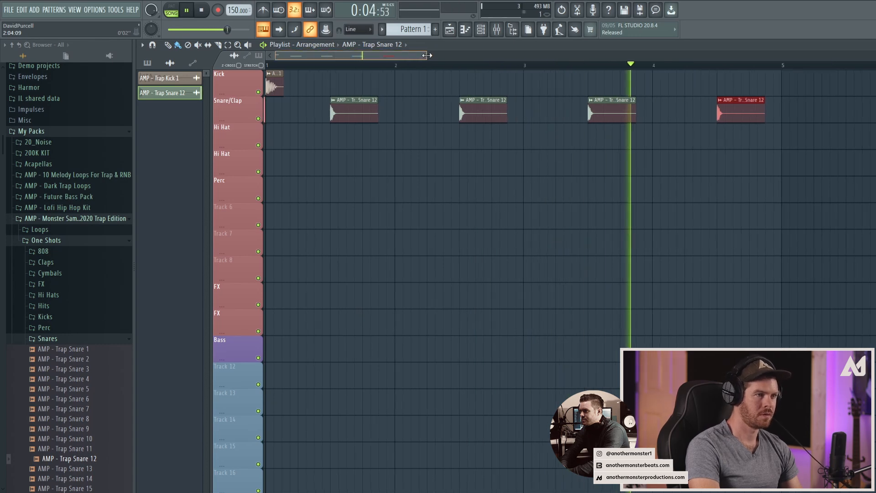
key(space)
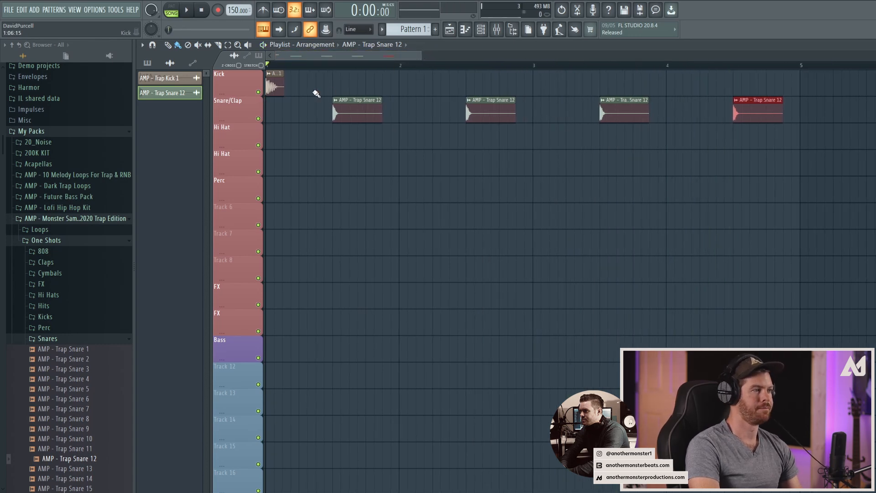
Step: Expand the pack's Closed Hi Hats folder and audition its trap hi-hat samples
click(54, 338)
click(51, 296)
click(59, 305)
click(64, 338)
click(65, 346)
click(66, 356)
click(68, 367)
click(68, 377)
click(69, 387)
click(70, 397)
click(72, 407)
click(74, 417)
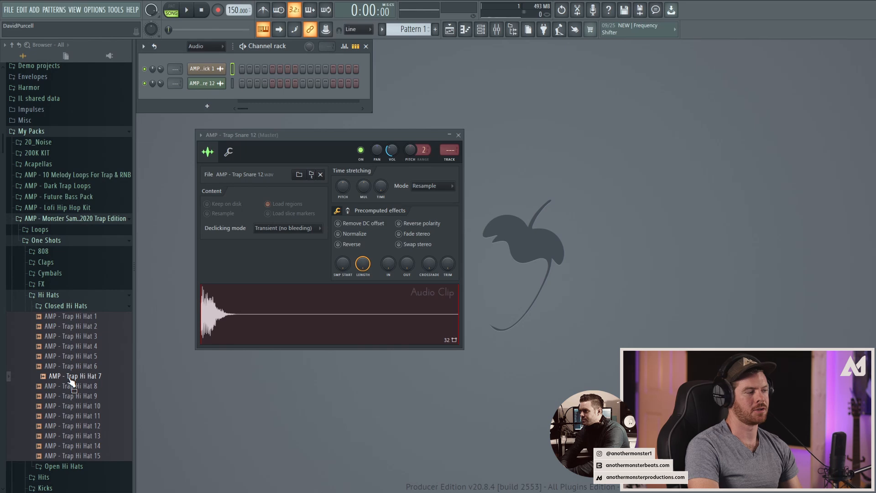
Step: Load AMP - Trap Hi Hat 7 as a new channel at about 71% volume and open its piano roll
drag(73, 376, 201, 95)
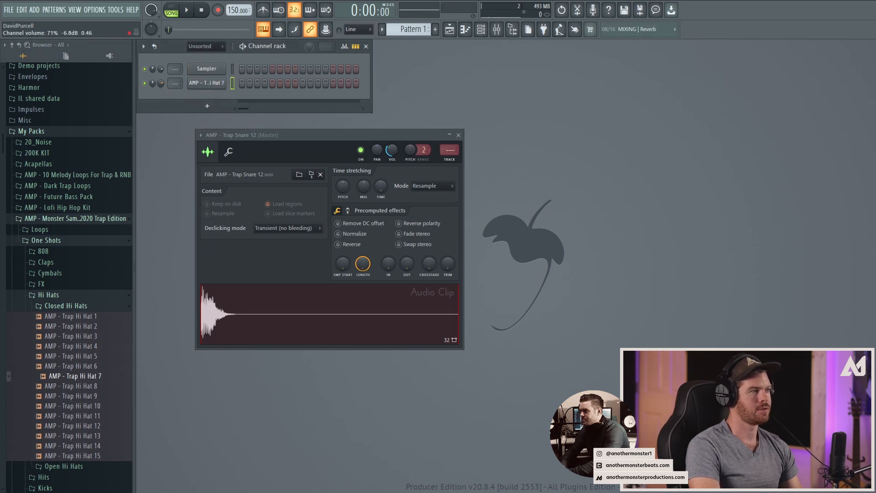
right_click(201, 88)
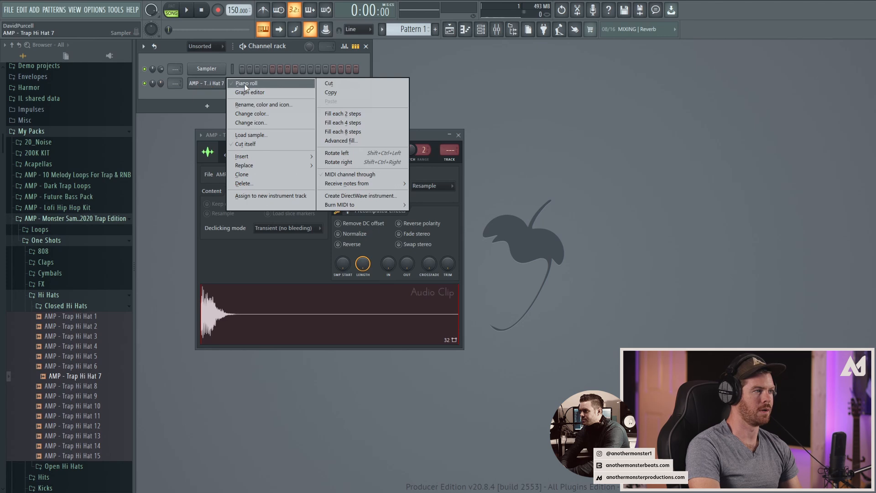
click(242, 84)
Step: Draw eight consecutive eighth notes on C5 to fill bar 1 of the hi-hat pattern, and play it back
click(180, 291)
click(203, 291)
click(206, 291)
drag(206, 291, 204, 291)
click(217, 291)
click(236, 291)
click(255, 291)
click(273, 291)
click(292, 291)
click(311, 291)
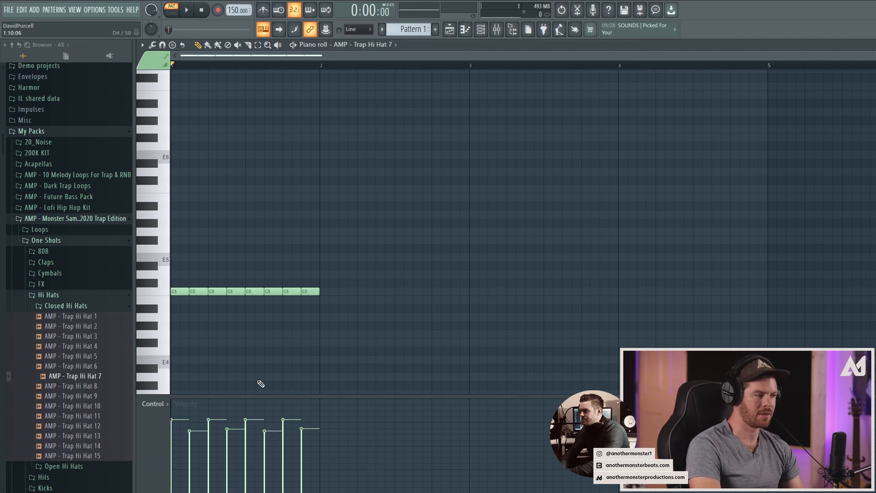
key(space)
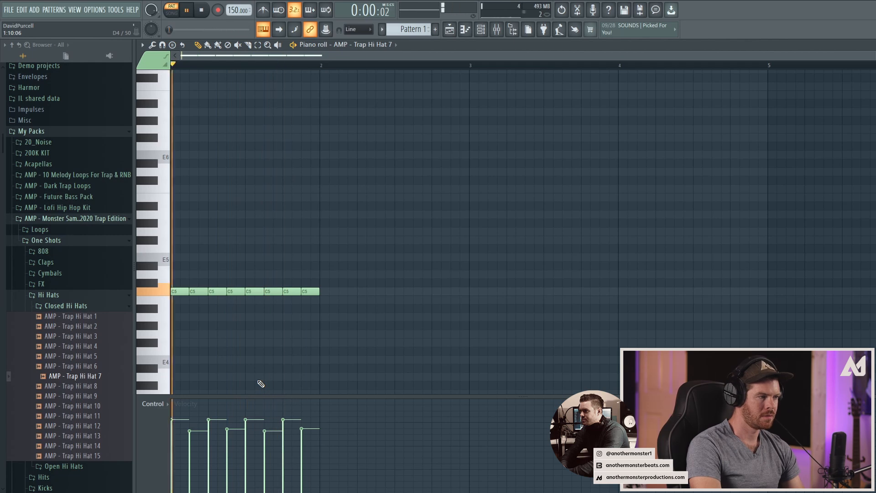
key(space)
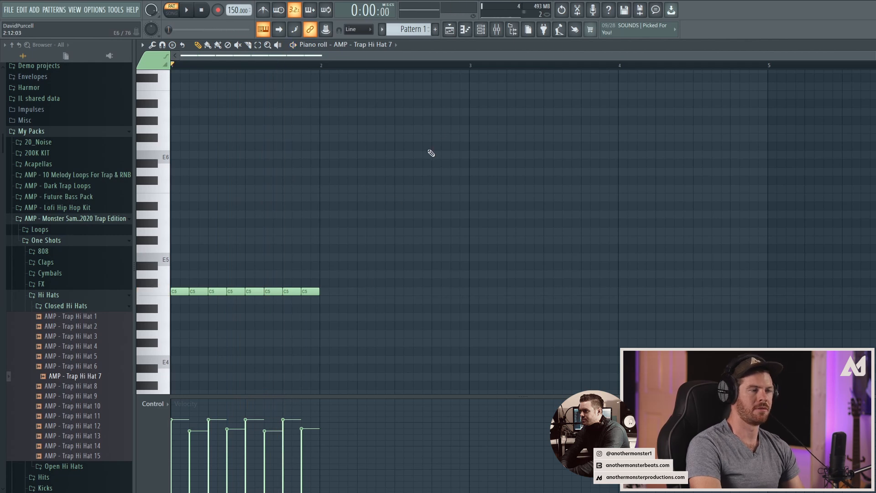
Step: Place Pattern 1 on the first Hi Hat track of the playlist and repeat it across bars 1 to 4
click(454, 33)
click(272, 139)
right_click(301, 139)
click(147, 63)
click(275, 137)
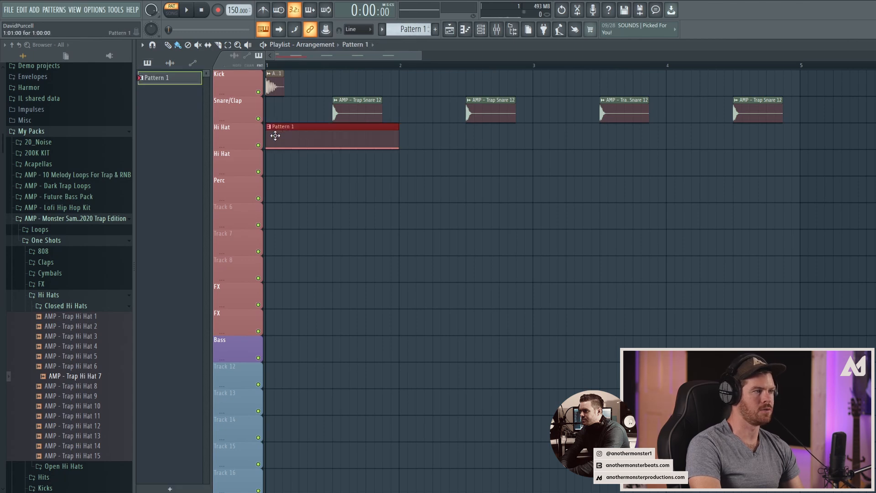
drag(405, 142, 696, 135)
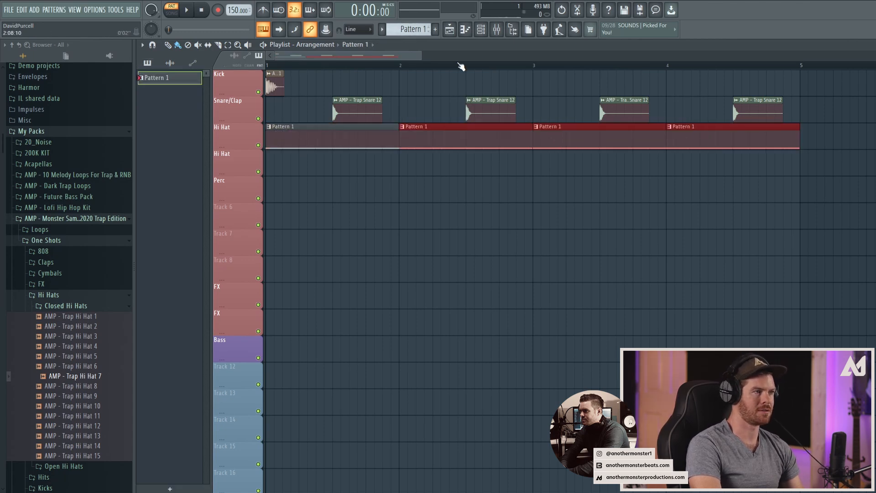
Step: Play the four-bar arrangement in song mode to hear the kick, snare and hi-hats together
key(l)
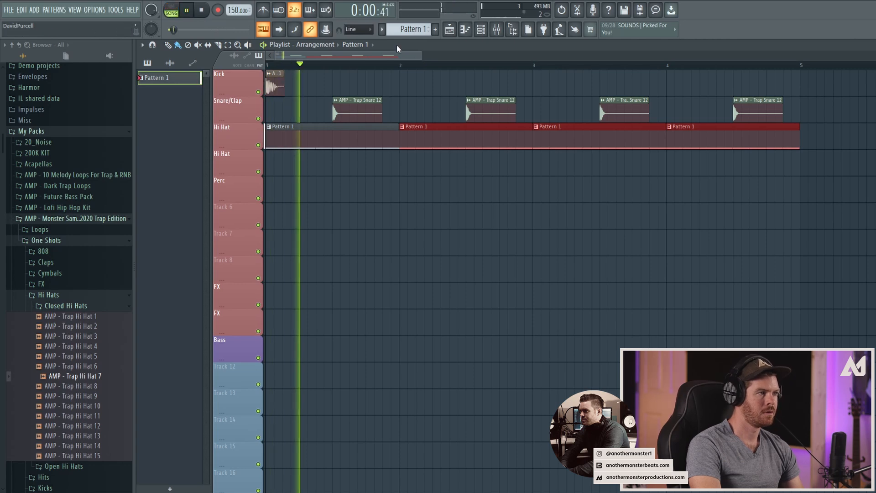
mouse_move(422, 57)
mouse_down()
mouse_move(519, 57)
mouse_move(417, 59)
mouse_up()
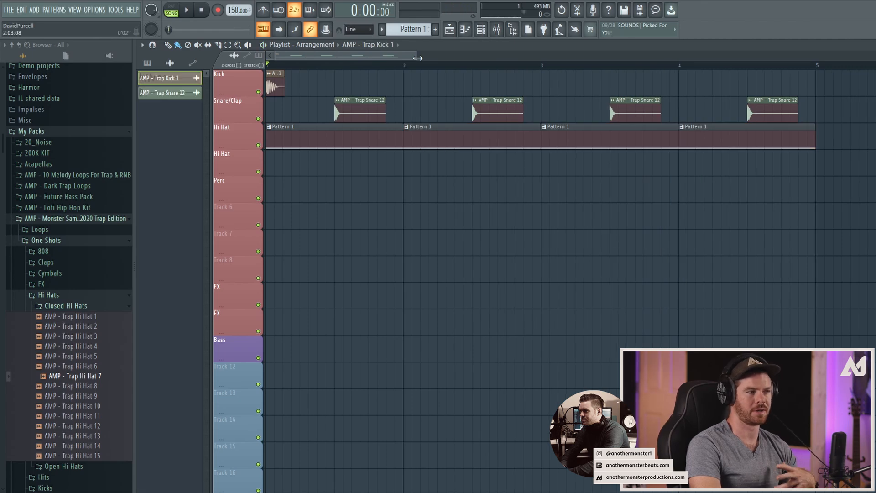
drag(417, 58, 409, 58)
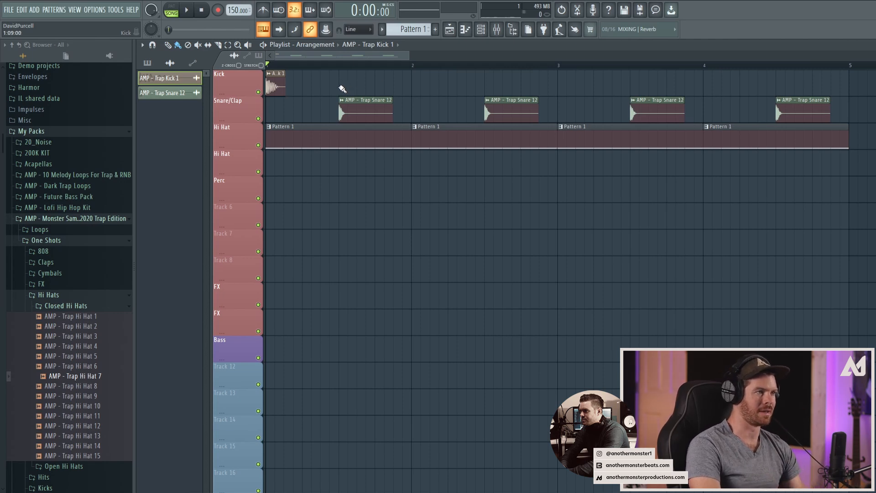
Step: Try evenly spaced kicks across bars 1 to 3 on the Kick track and play them back
click(425, 87)
key(space)
click(491, 88)
click(562, 88)
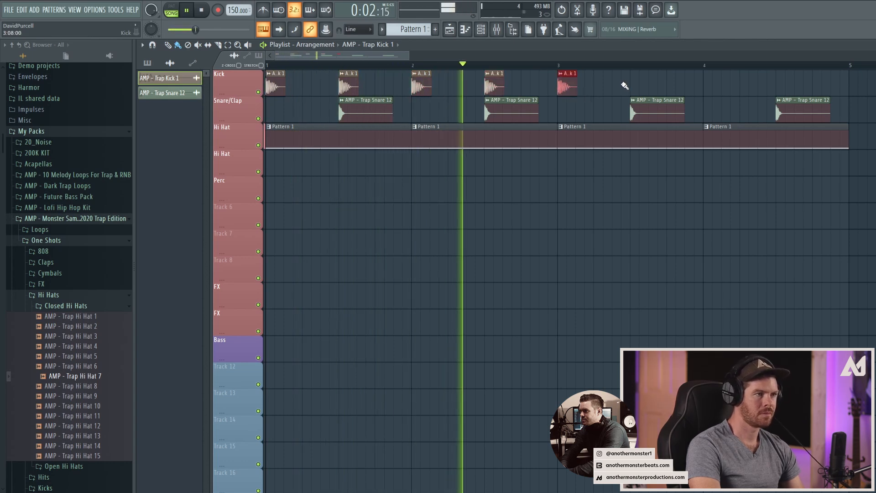
click(598, 87)
click(635, 86)
click(671, 86)
key(space)
Step: Delete the evenly spaced kicks, keeping only the one at the start of bar 1
right_click(672, 86)
right_click(635, 86)
right_click(598, 86)
right_click(562, 86)
right_click(489, 86)
right_click(416, 85)
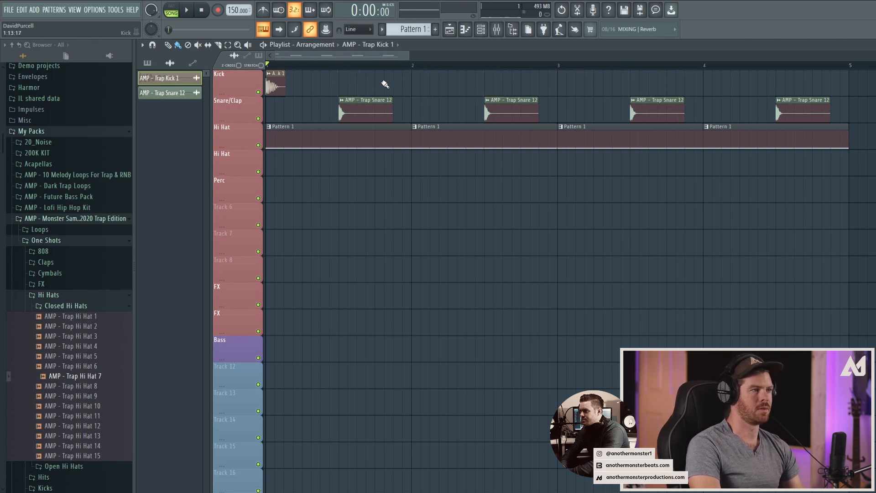
Step: Add six kicks during playback: an eighth note before bars 2, 4 and 5, at bar 3, and on beat 2 of bars 2 and 4
key(space)
click(451, 86)
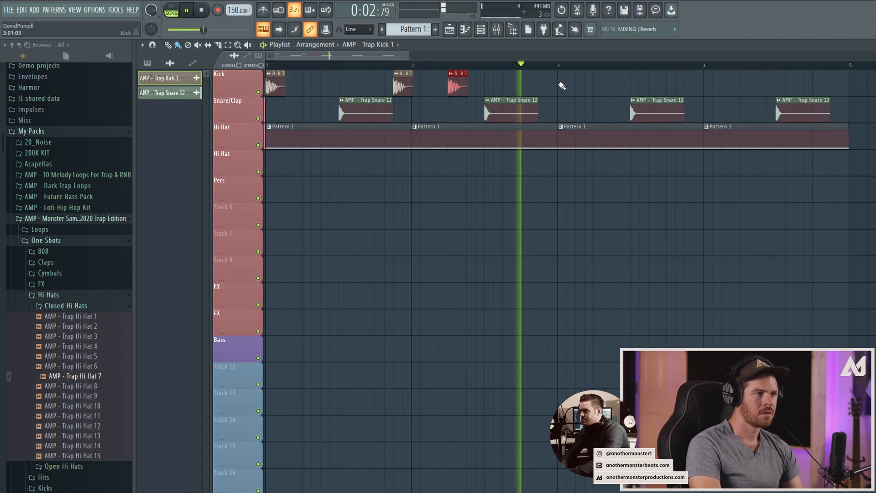
click(562, 86)
click(689, 87)
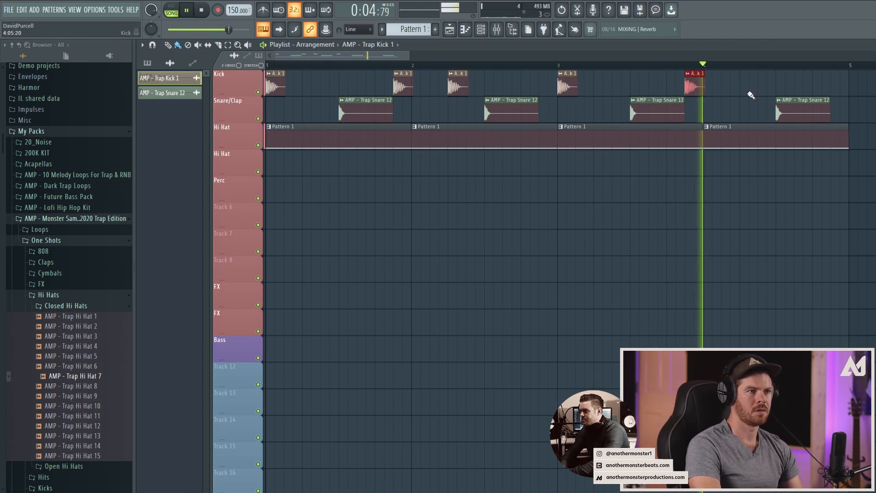
click(761, 87)
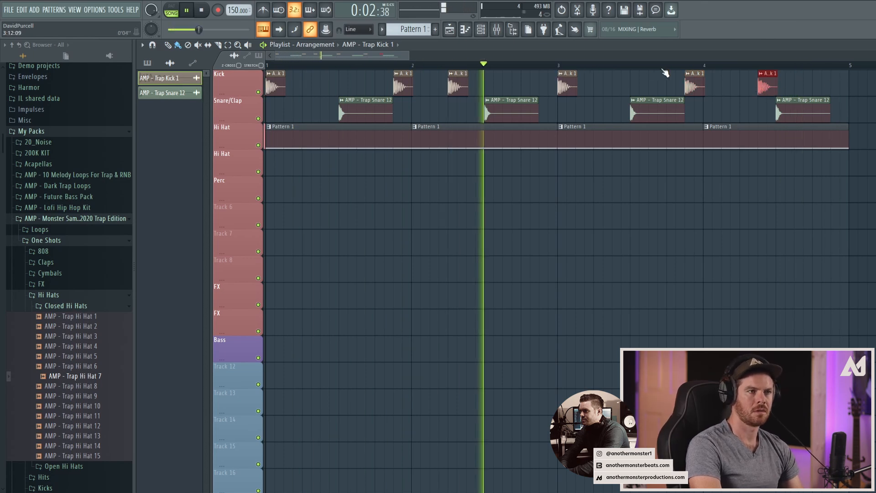
click(839, 80)
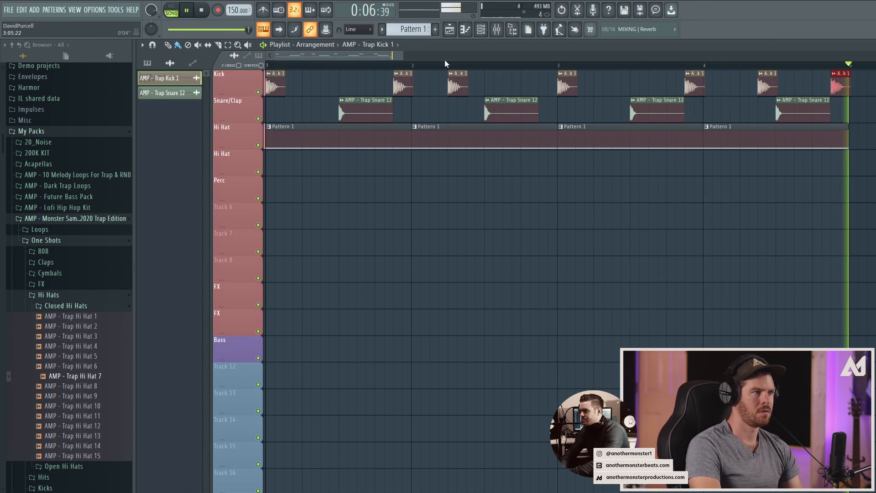
key(space)
Step: Select all four hi-hat pattern clips on the Hi Hat track and shift them slightly behind the grid
drag(869, 145, 328, 141)
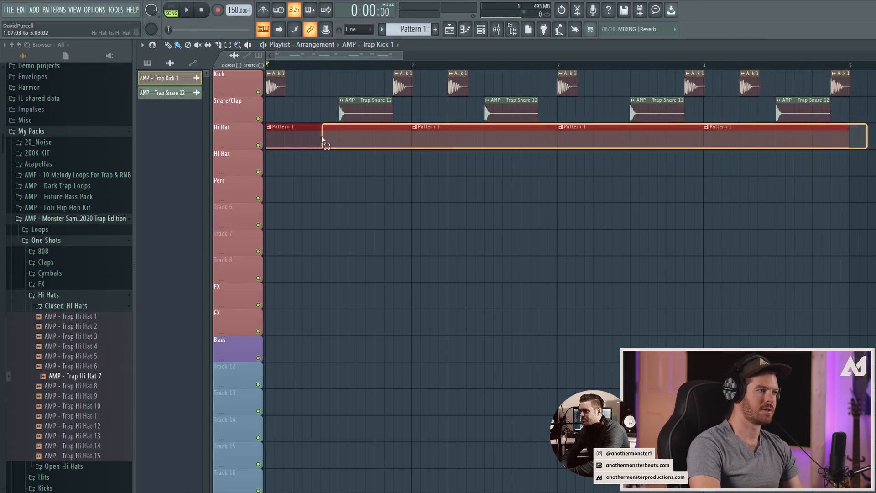
drag(401, 55, 301, 55)
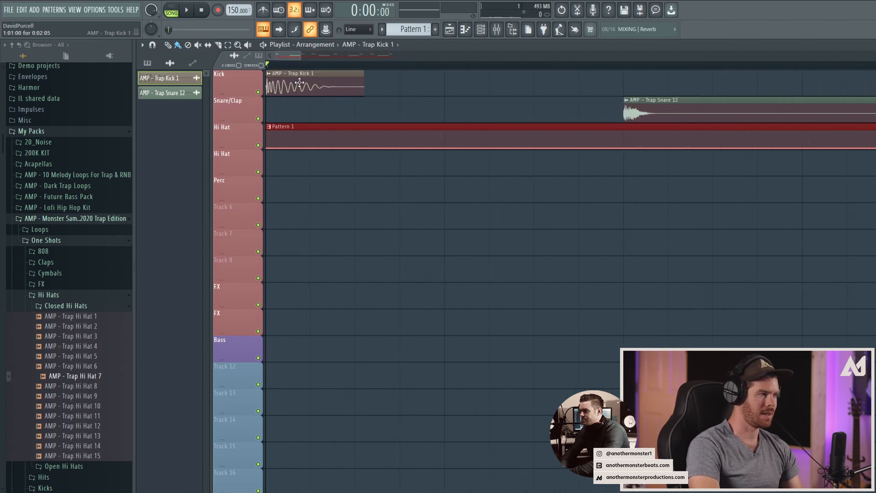
click(296, 136)
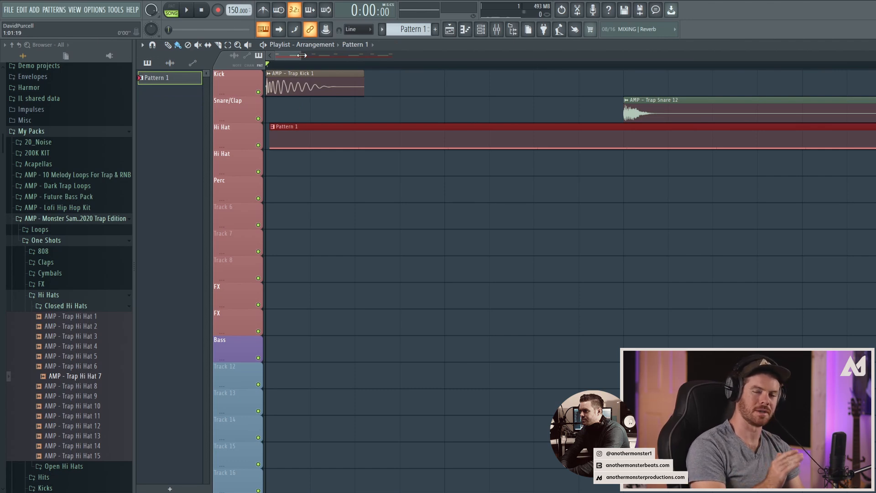
Step: Play the beat in song mode and reduce the hi-hat clips' delay behind the grid
key(space)
mouse_move(302, 55)
mouse_down()
mouse_move(515, 55)
mouse_move(290, 55)
mouse_up()
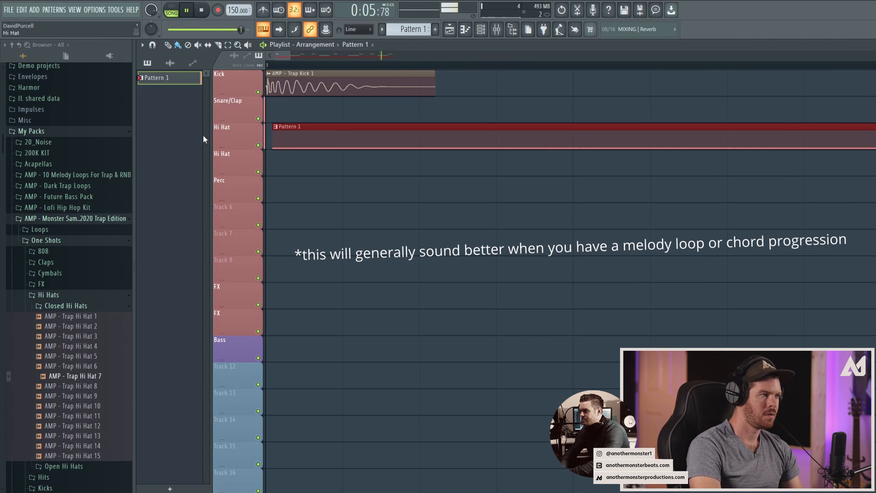
key(space)
key(space)
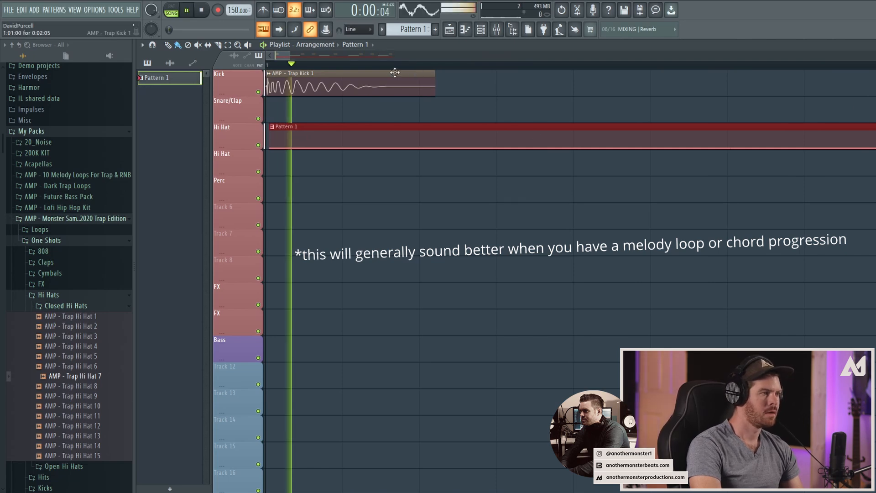
drag(291, 55, 410, 47)
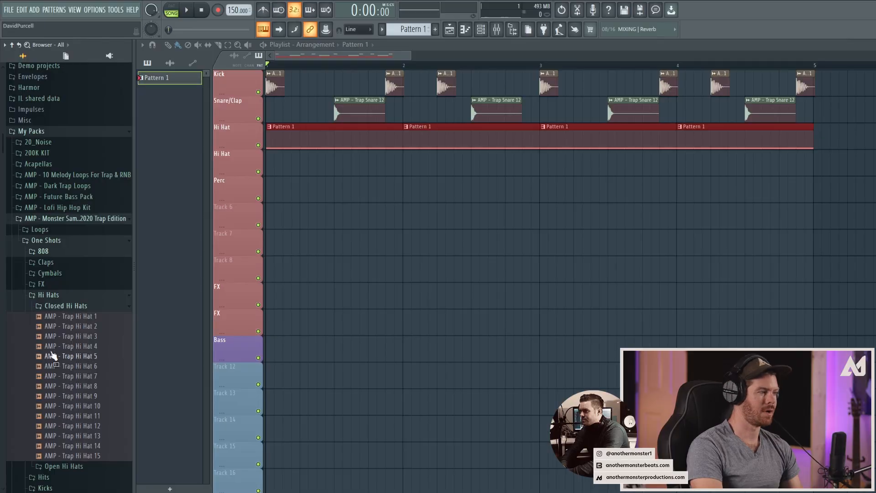
Step: Audition AMP - Trap 808 samples 2, 5, 6, 7 and 8 from the 808 one-shots folder
click(43, 251)
click(79, 353)
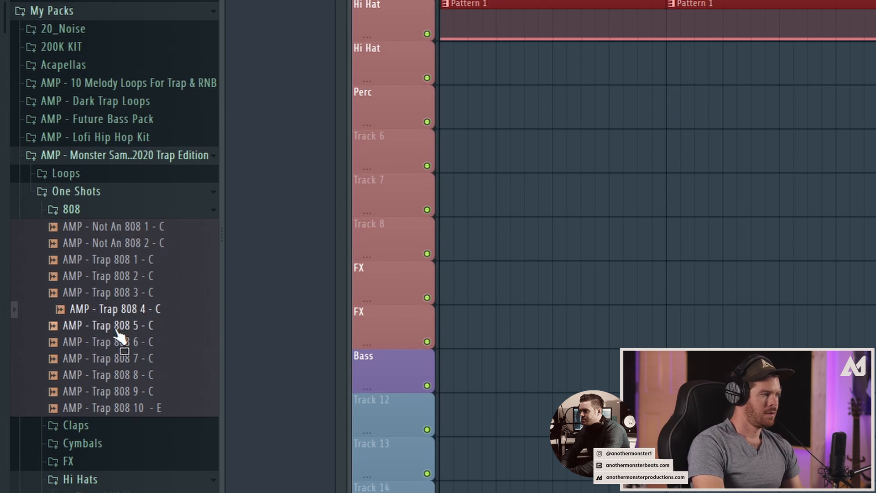
click(116, 326)
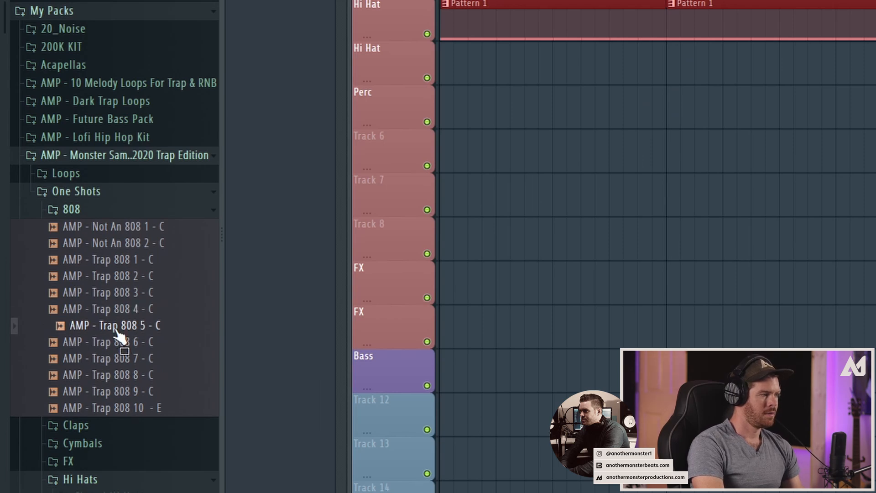
click(122, 343)
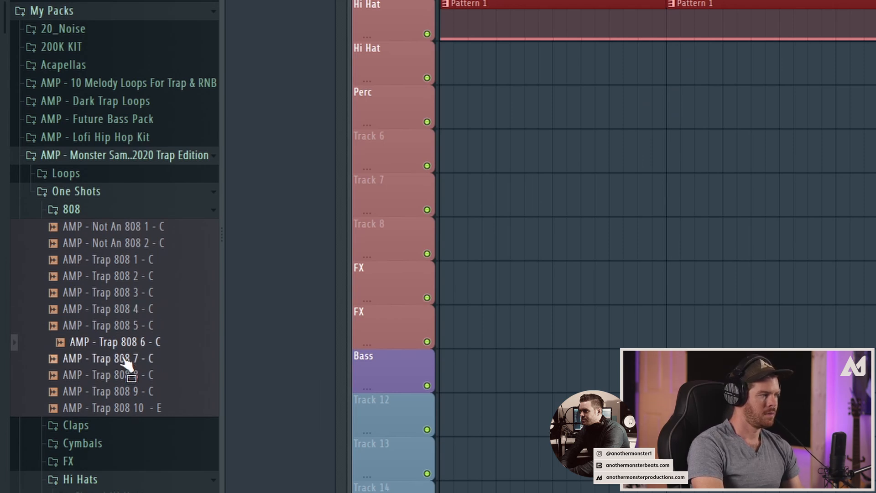
click(124, 360)
click(119, 278)
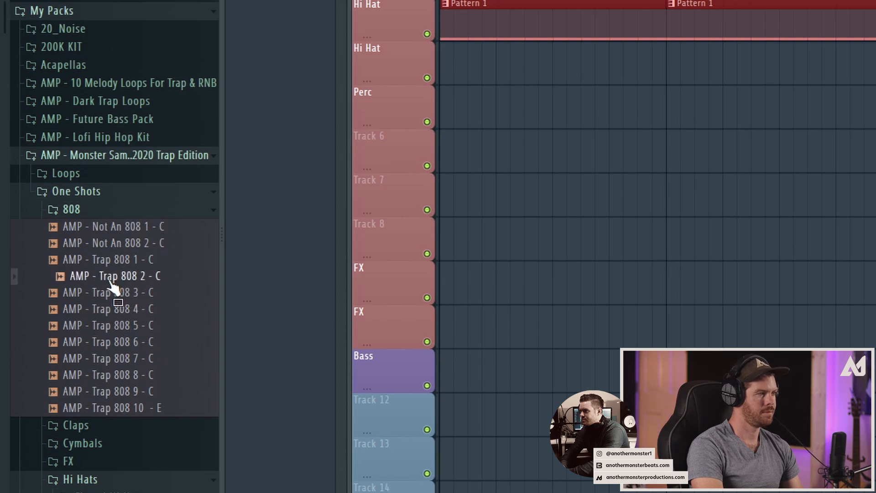
click(117, 376)
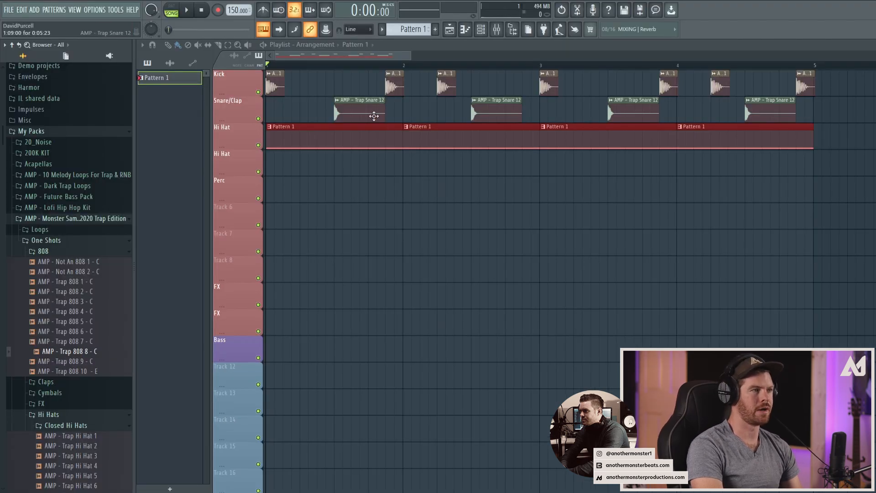
Step: Add AMP - Trap 808 8 - C to the channel rack and open its piano roll in Pattern 2
click(481, 29)
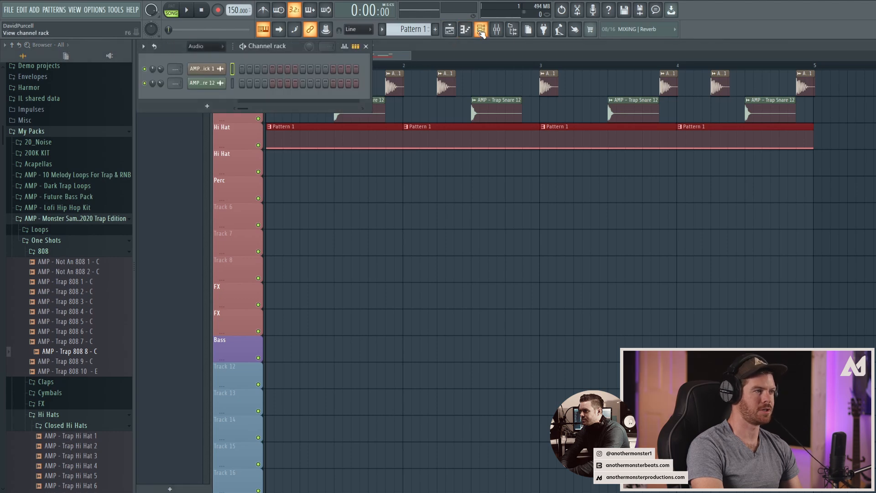
drag(59, 352, 183, 103)
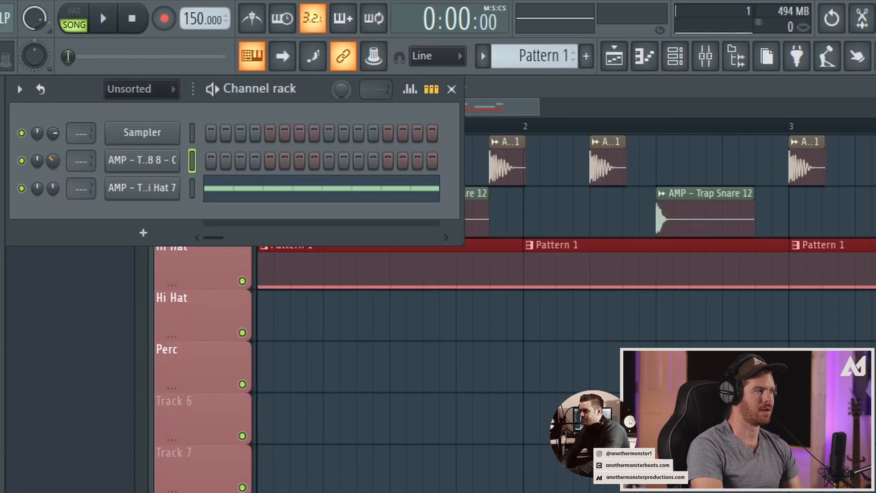
scroll(539, 56, up, 1)
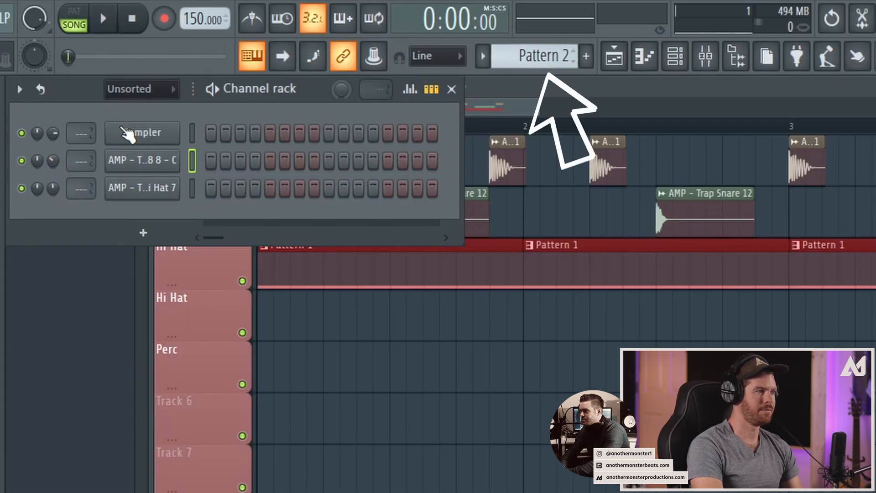
right_click(139, 170)
click(233, 159)
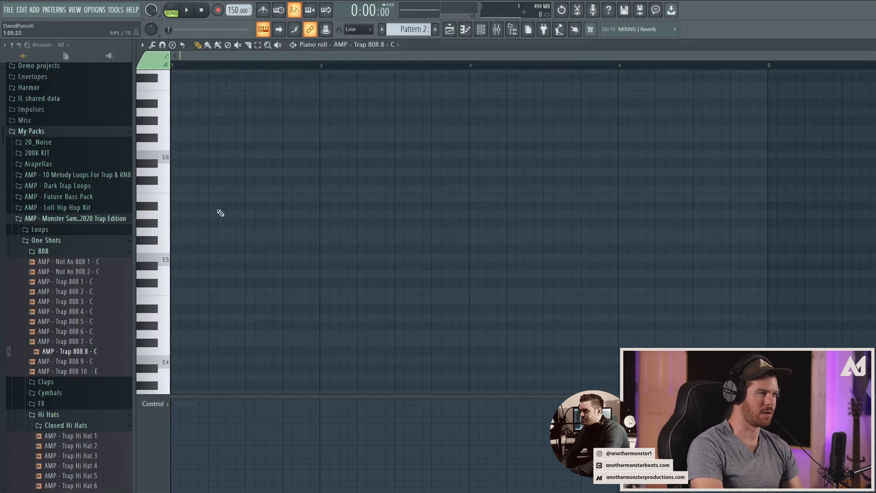
Step: Place a C#5 808 note at the start of bar 1, trying D5 in its place before settling on C#5
click(179, 284)
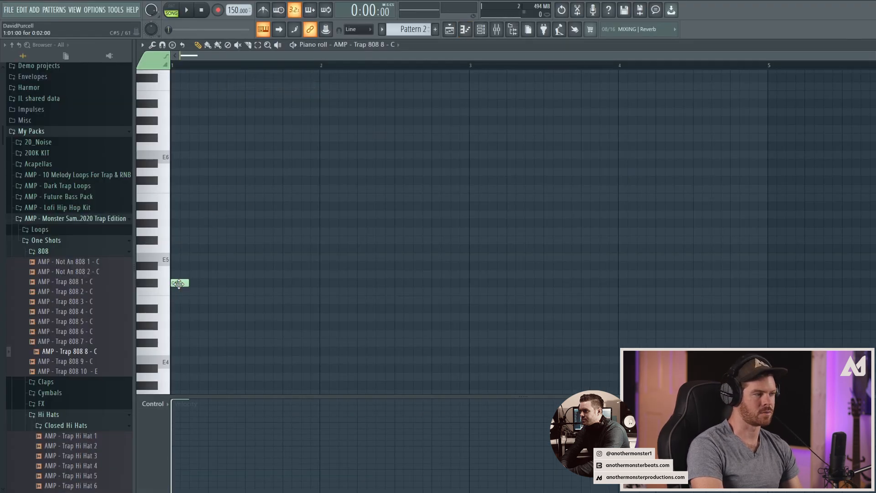
right_click(179, 284)
click(177, 275)
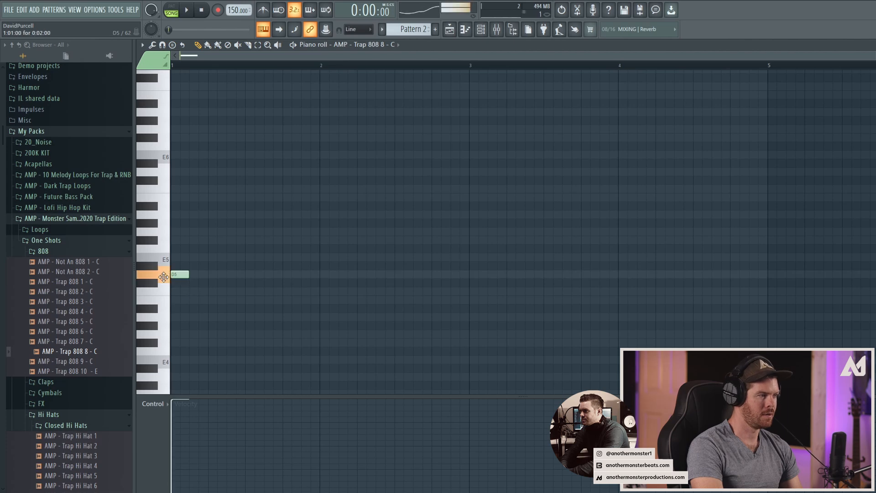
right_click(176, 275)
click(173, 284)
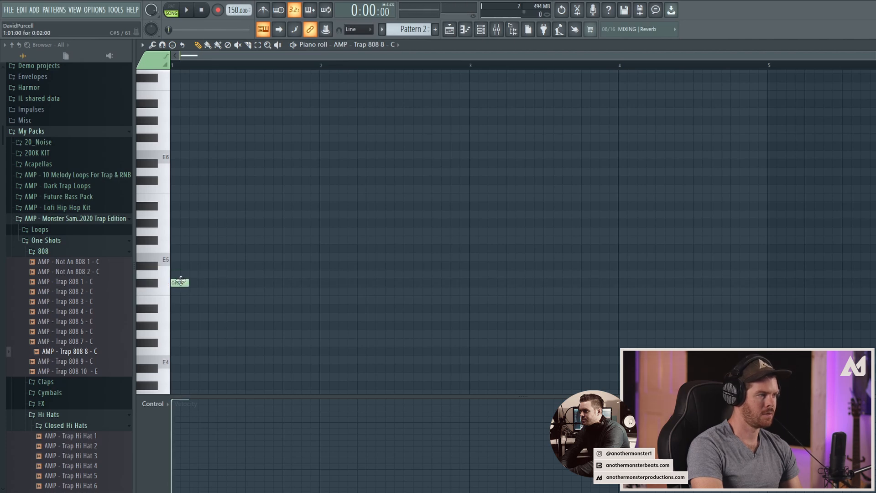
click(181, 284)
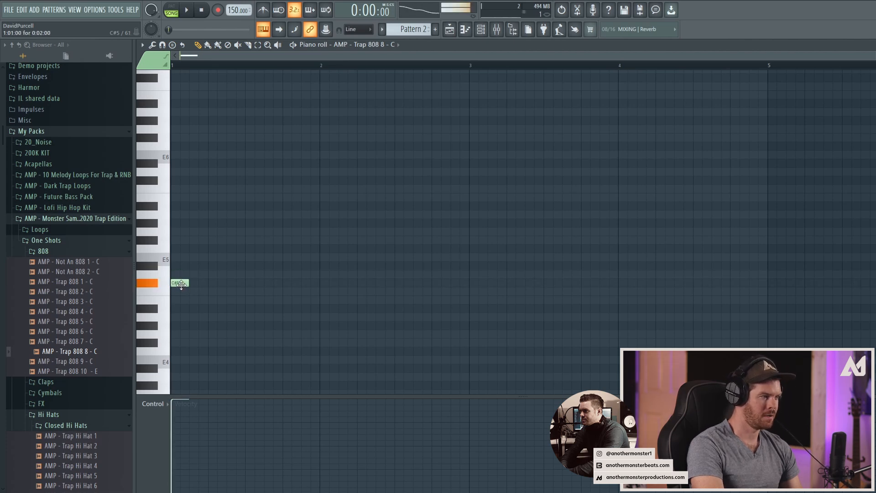
Step: Lengthen the first C#5 note to two and a half beats, add a second late in bar 1, and play in pattern mode
drag(187, 283, 243, 282)
click(286, 283)
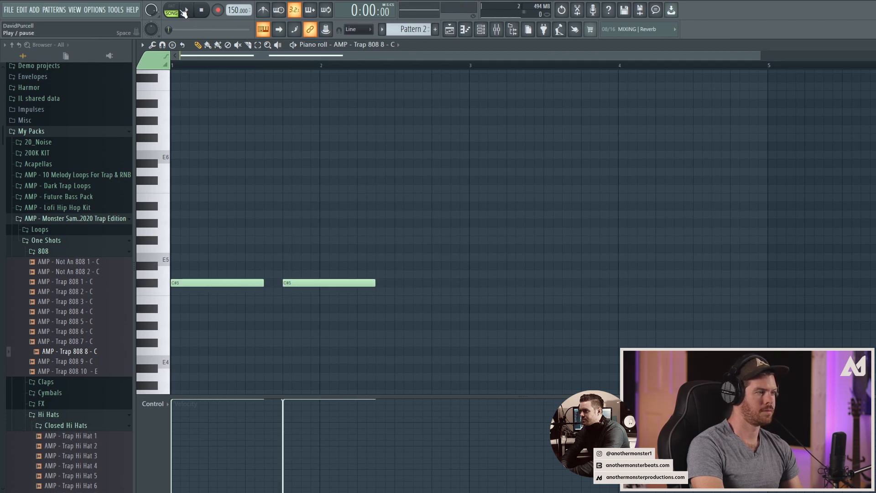
click(172, 10)
key(space)
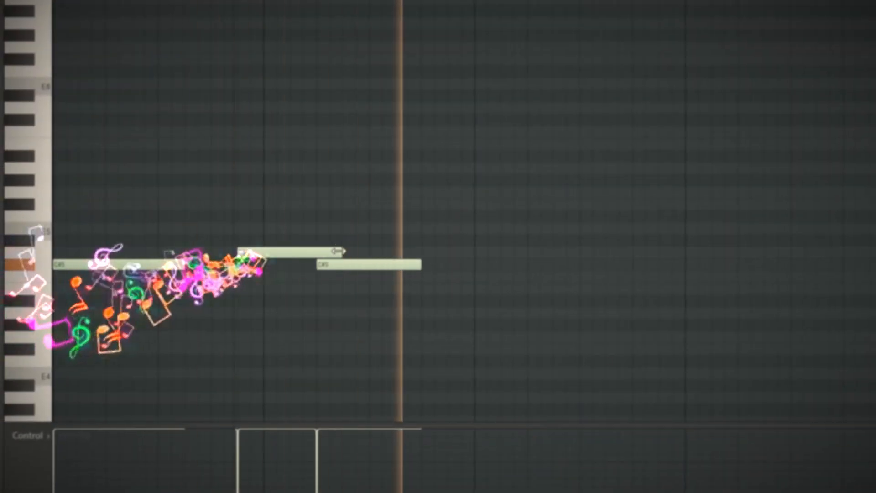
Step: Add further C#5 808 notes through bar 4 to follow the kick rhythm, adjusting their lengths
drag(338, 251, 341, 264)
click(477, 269)
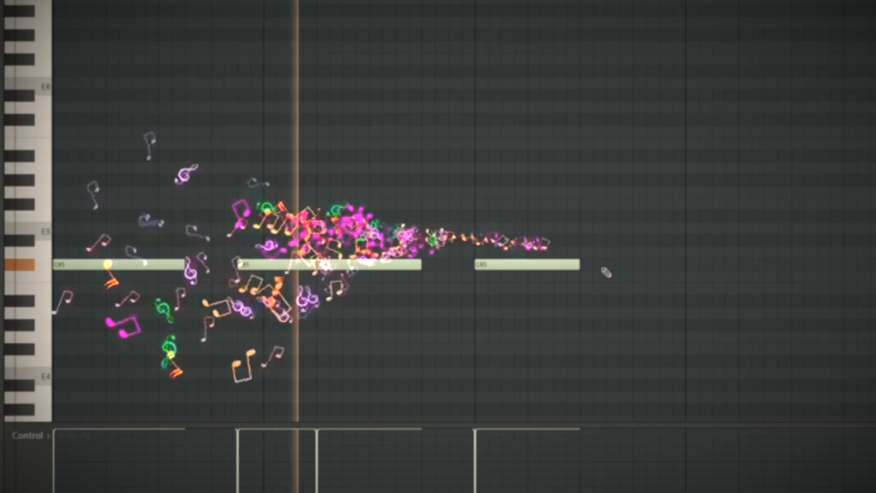
click(660, 268)
drag(763, 265, 738, 265)
click(742, 266)
drag(816, 264, 842, 264)
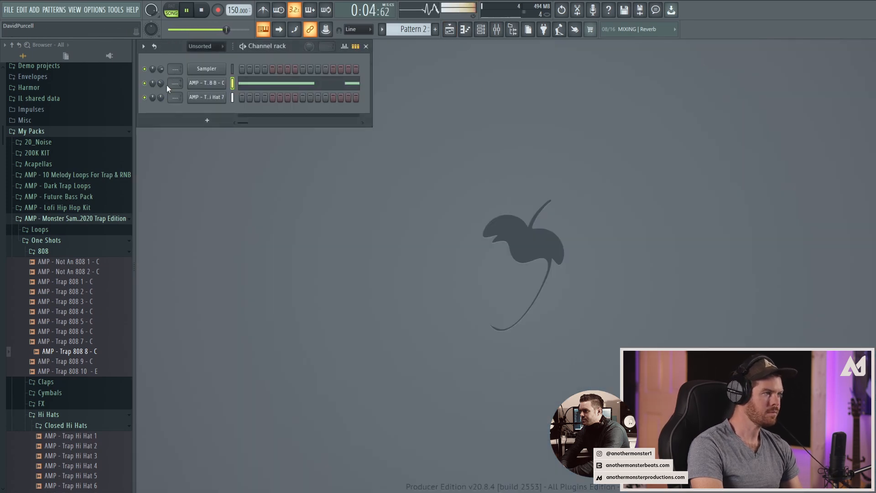
Step: Lower the 808 channel's volume and play the arrangement with Pattern 2 on the Bass track
drag(161, 83, 161, 90)
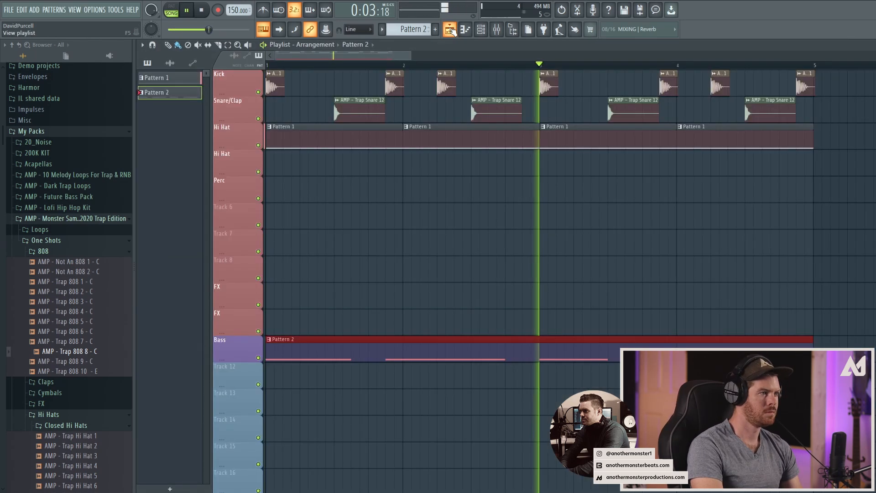
click(449, 28)
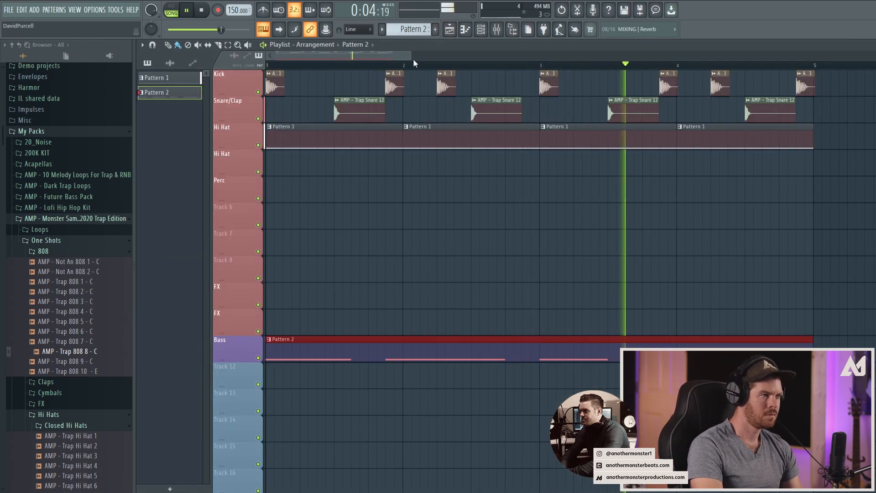
drag(412, 53, 397, 168)
key(space)
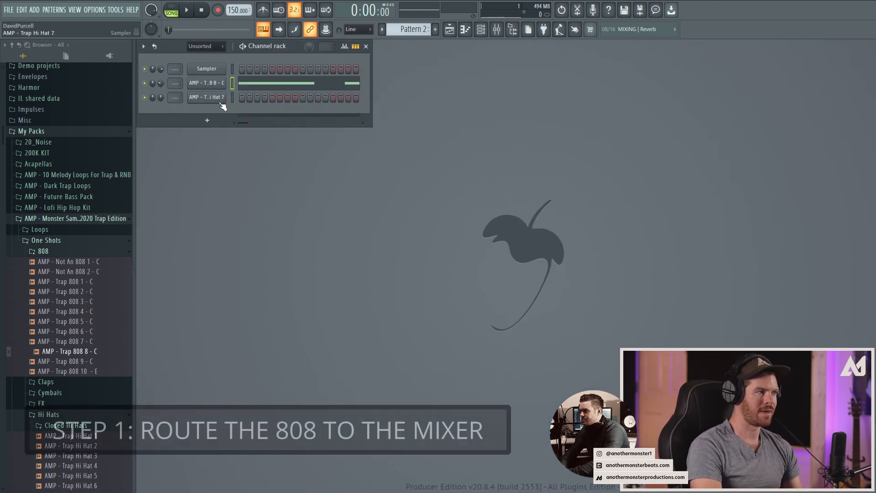
Step: Route the 808 channel to mixer track 1 and add Fruity Balance in the track's first effect slot
click(204, 84)
click(147, 89)
mouse_move(219, 109)
click(269, 115)
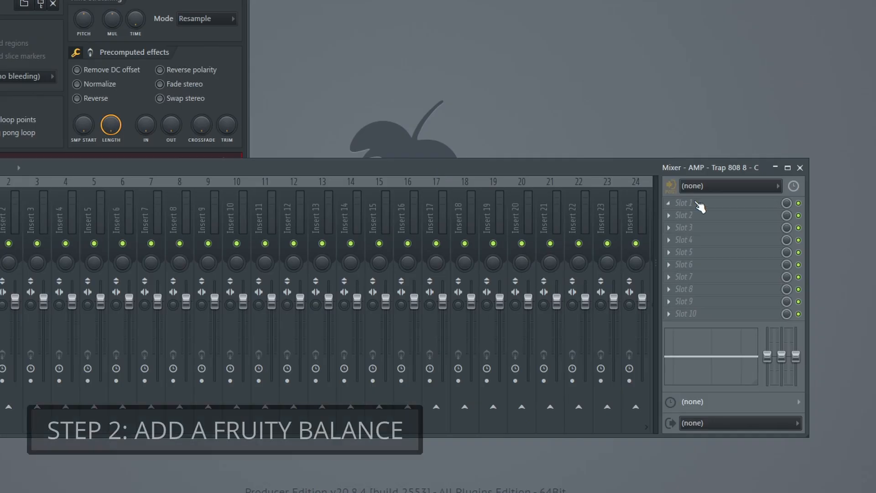
click(735, 274)
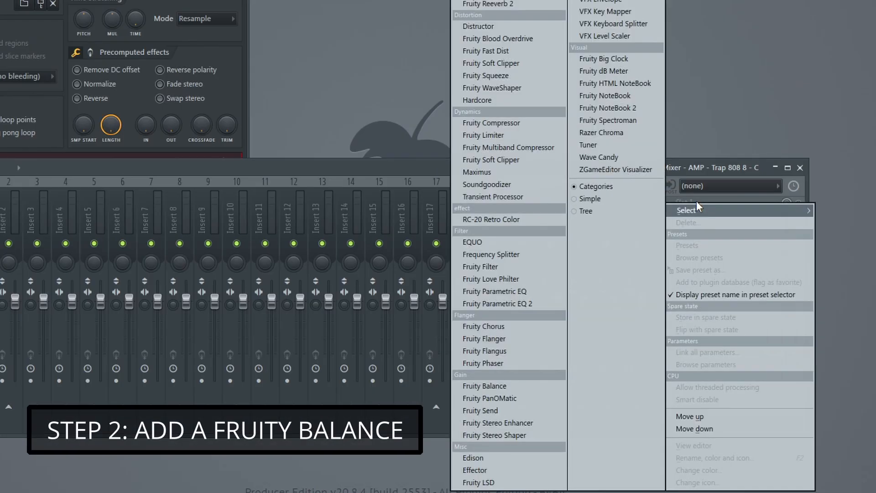
click(499, 386)
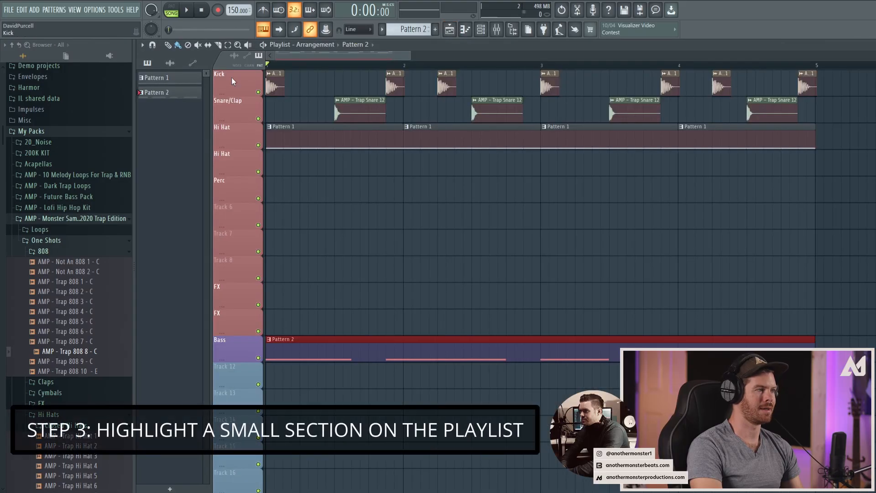
Step: Create an automation clip for the Fruity Balance volume spanning the first beat of bar 1 in the playlist
drag(301, 67, 275, 67)
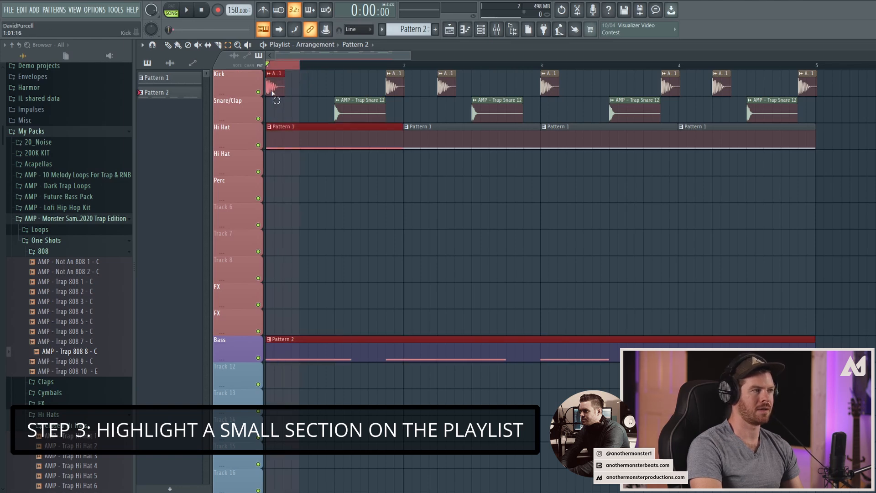
click(498, 30)
click(747, 276)
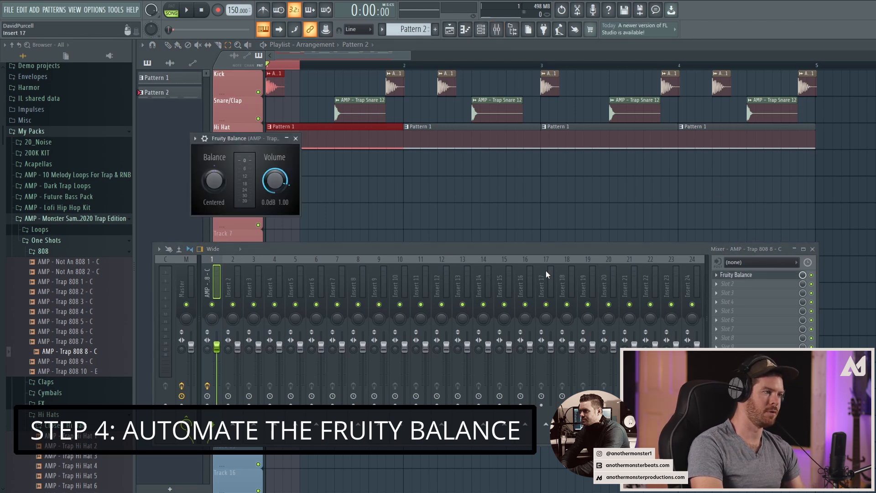
right_click(276, 185)
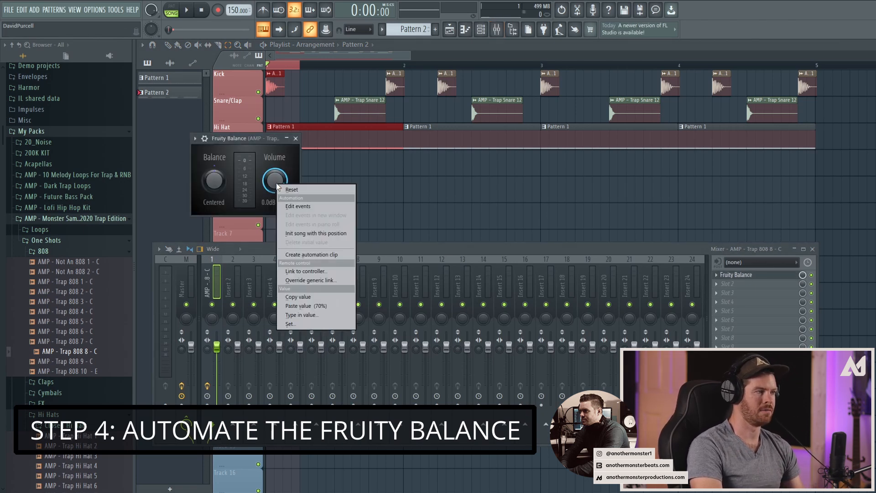
click(303, 256)
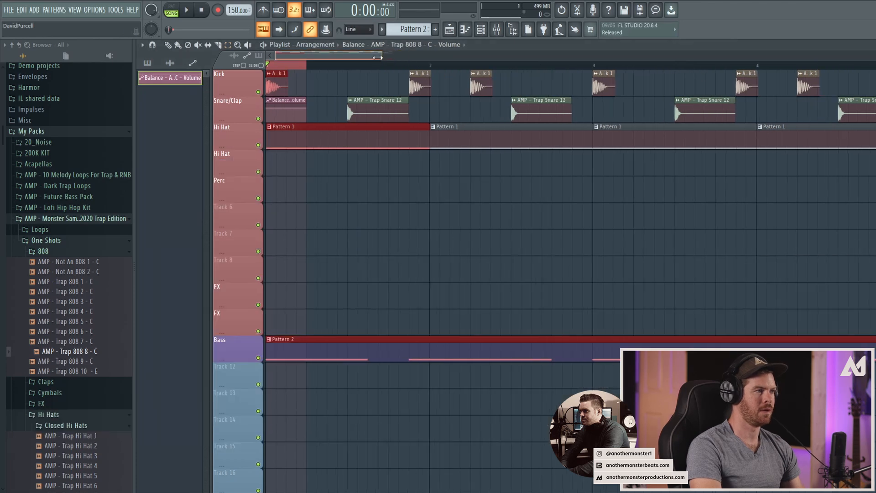
Step: Shape the volume automation clip to start silent and curve back up to full level
right_click(266, 119)
right_click(282, 120)
drag(308, 119, 307, 107)
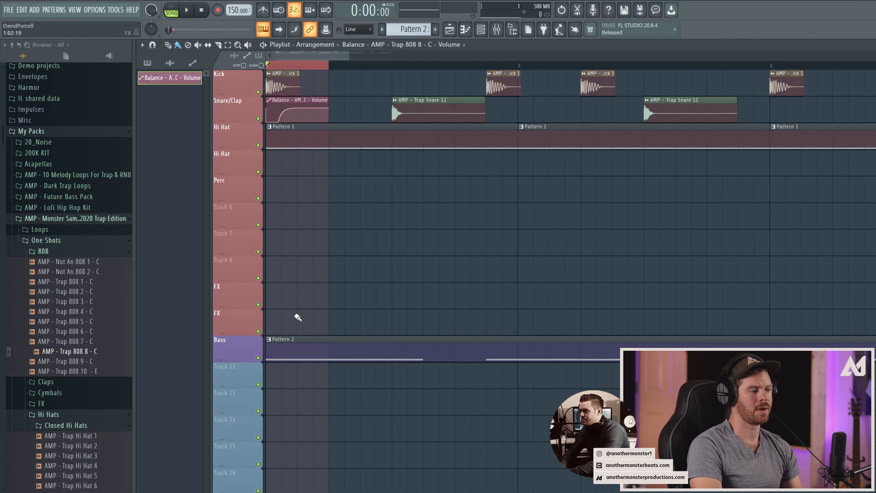
Step: Move the volume automation clip onto the Bass track at the start of bar 1 and play the result
drag(282, 100, 282, 339)
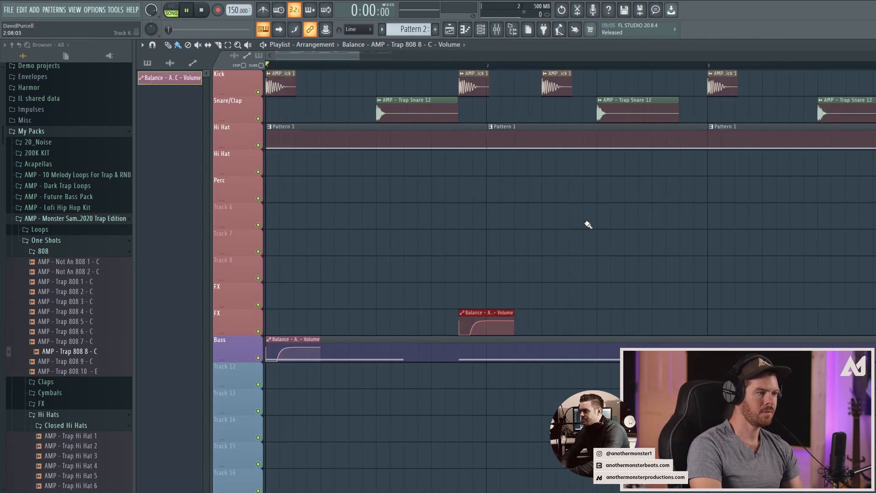
key(space)
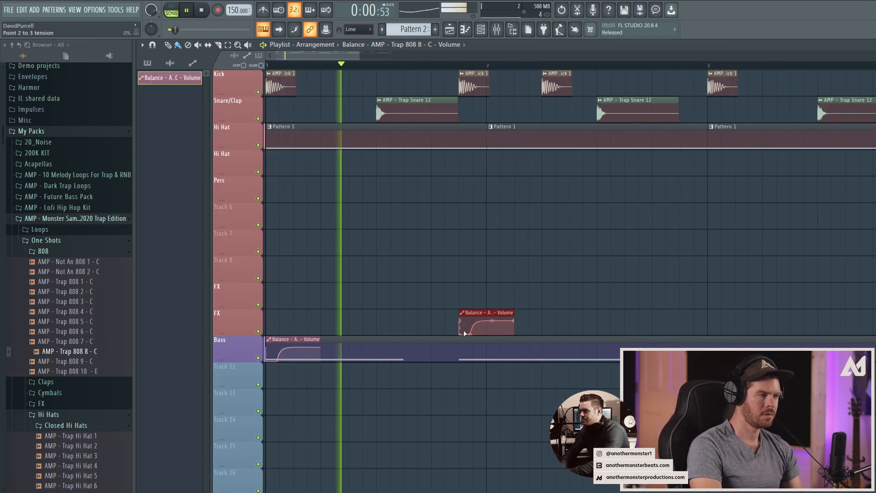
Step: Place a copy of the volume automation clip under the kick at the start of bar 3
click(711, 323)
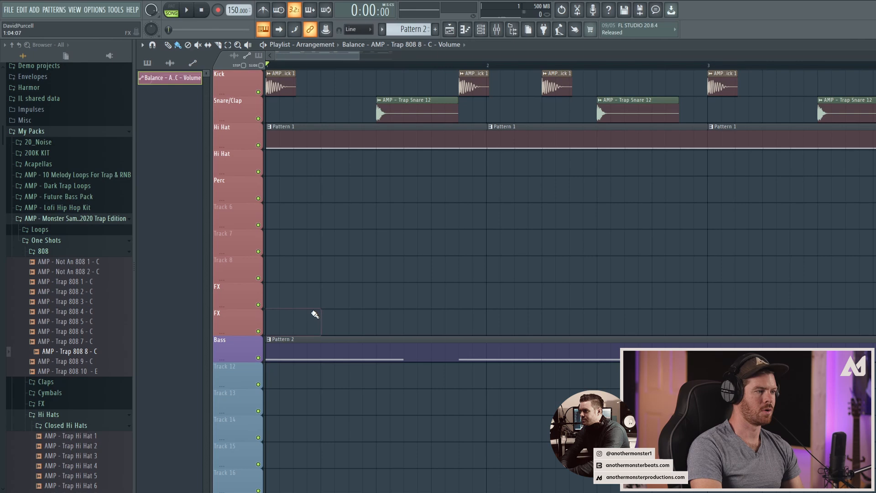
Step: Add Fruity parametric EQ 2 in the 808 mixer track's second effect slot and create an automation clip for its band 1 level
key(F9)
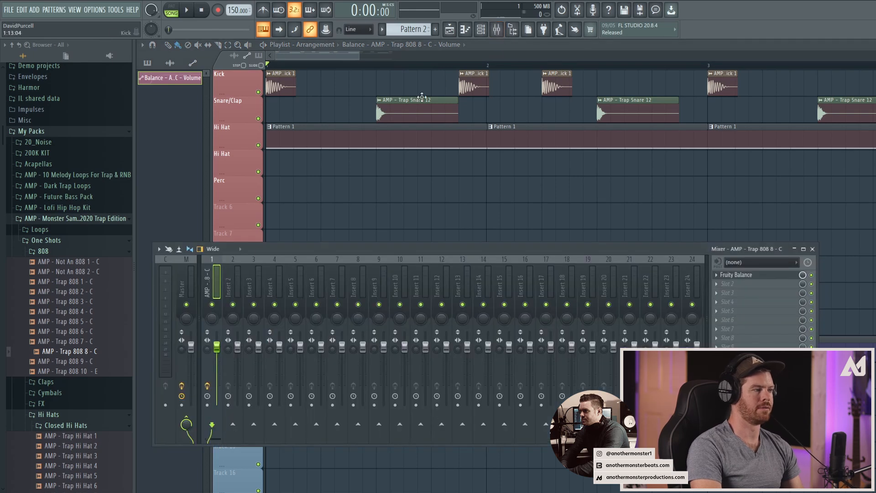
click(738, 285)
click(607, 349)
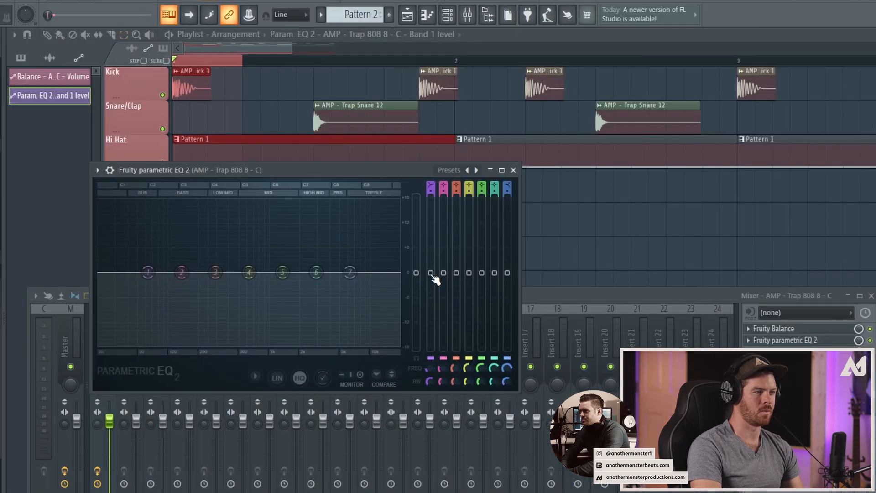
right_click(432, 273)
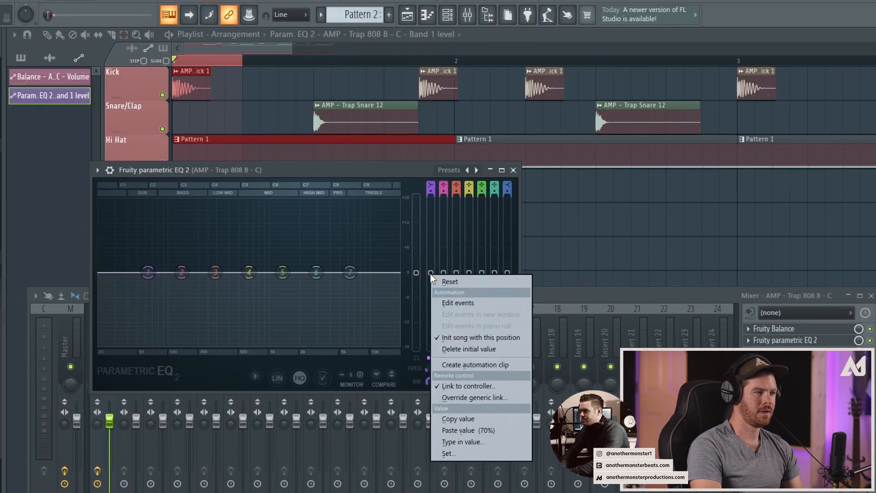
click(452, 361)
Step: Shape the EQ band 1 level automation clip to drop to the minimum at its start and ramp back up to the neutral level
click(60, 35)
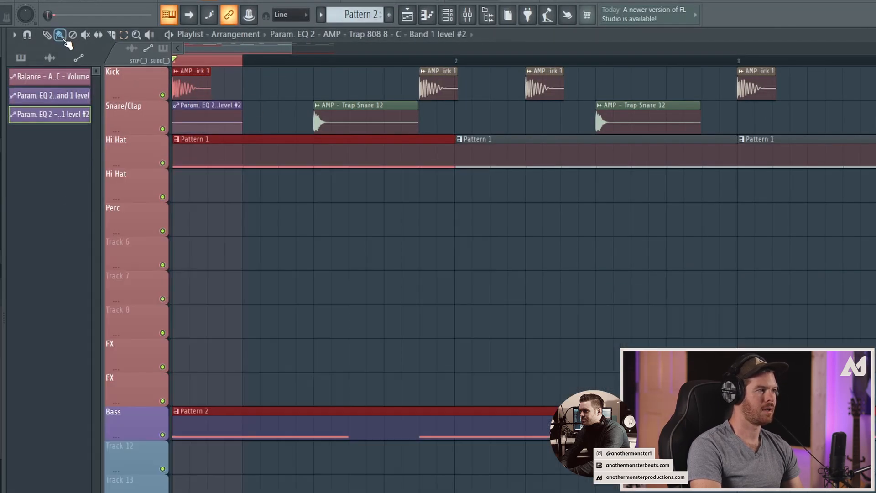
right_click(175, 131)
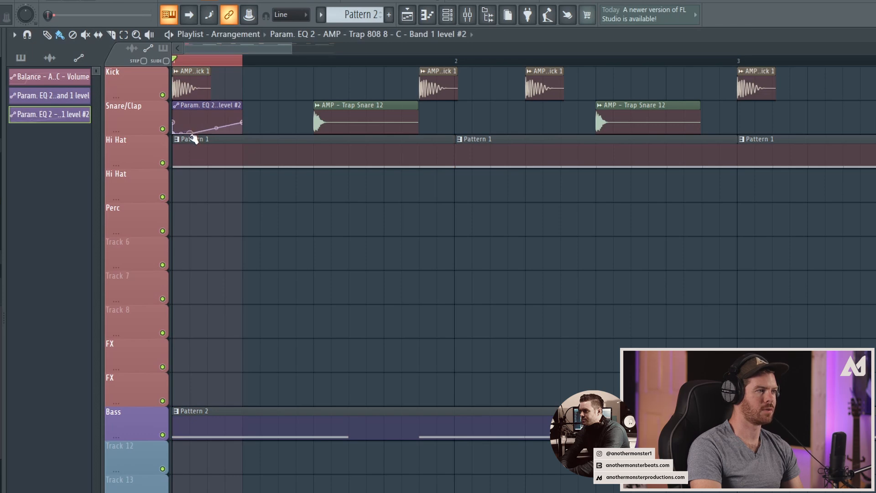
drag(283, 49, 238, 48)
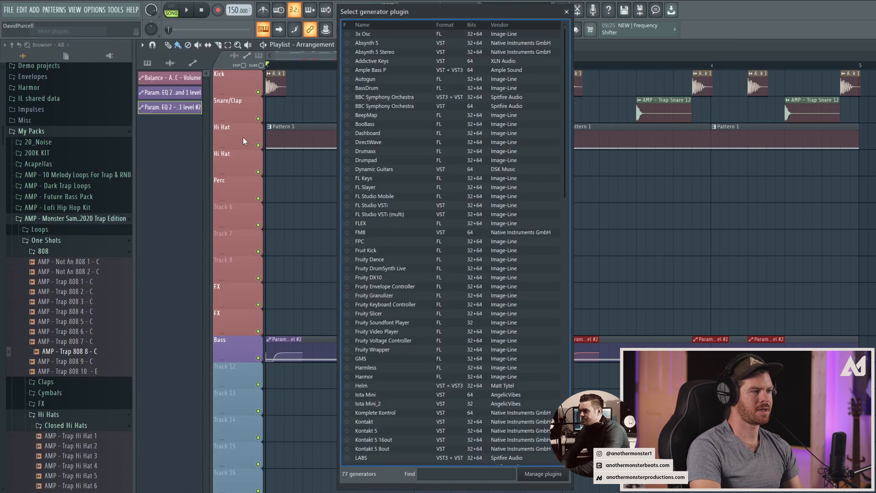
Step: Find the Iota Mini instrument, add it to the project, and load its Keys - Class sound
text(iota)
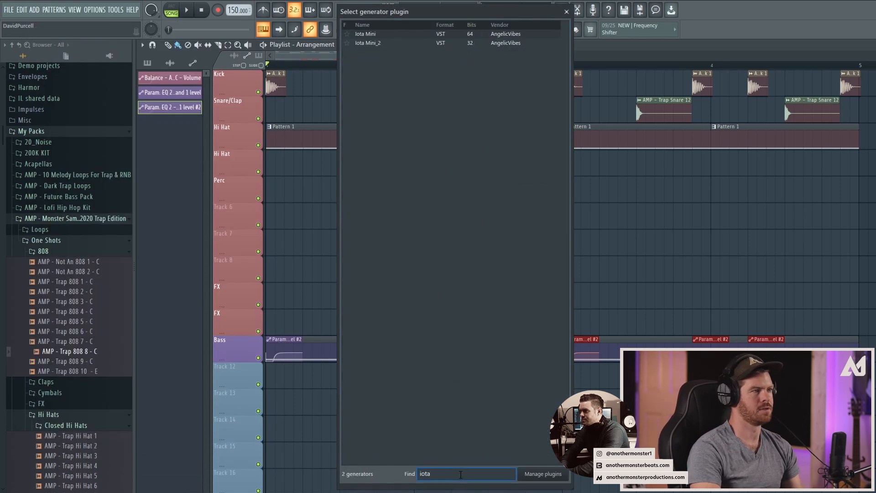
double_click(378, 43)
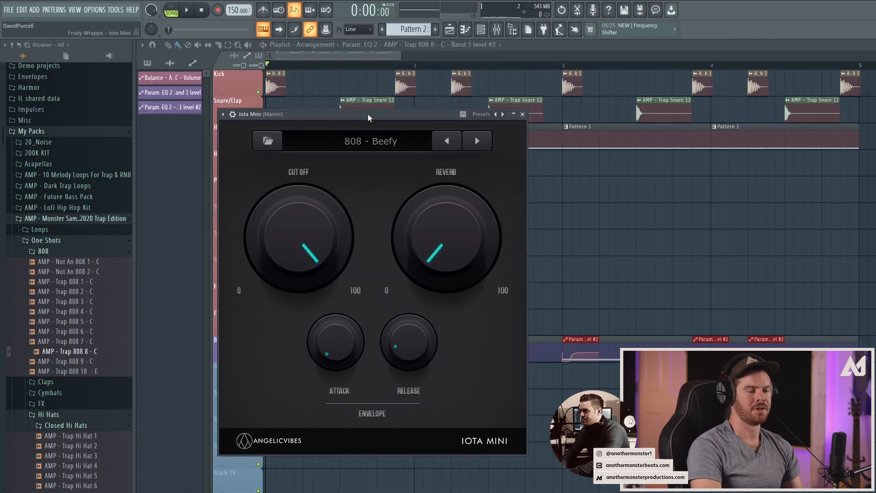
drag(367, 114, 393, 109)
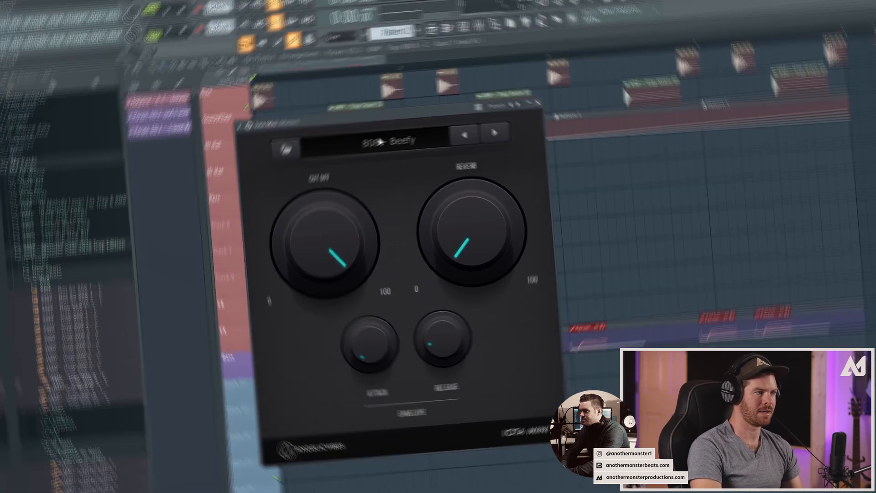
click(380, 142)
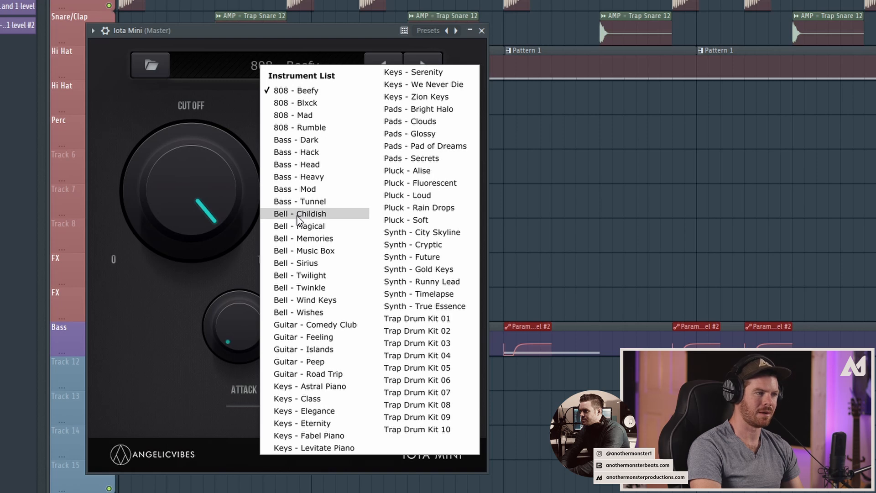
click(297, 398)
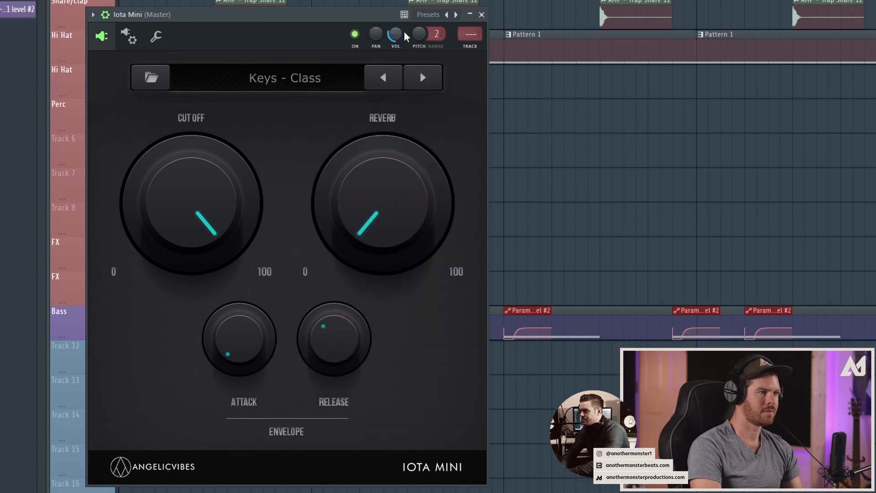
Step: Audition the Iota Mini sounds from Keys - Elegance through Keys - Fabel Piano, return to Keys - Class, and close the plugin
click(421, 78)
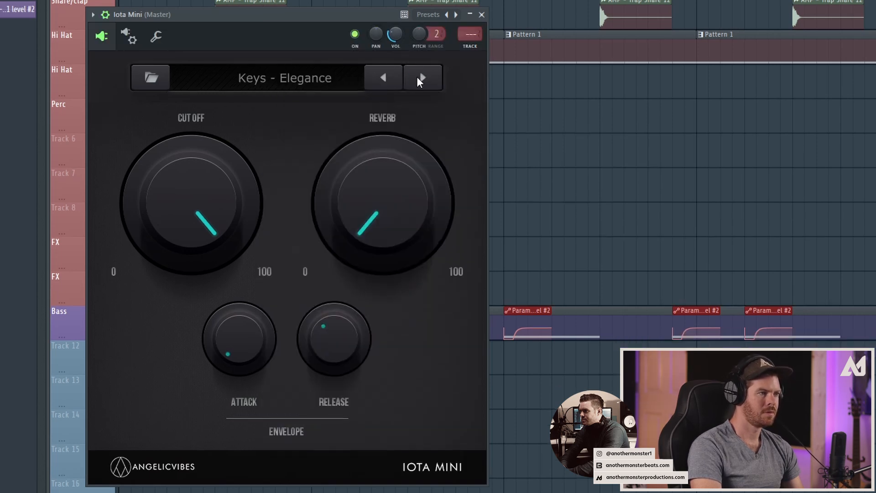
click(417, 77)
click(417, 76)
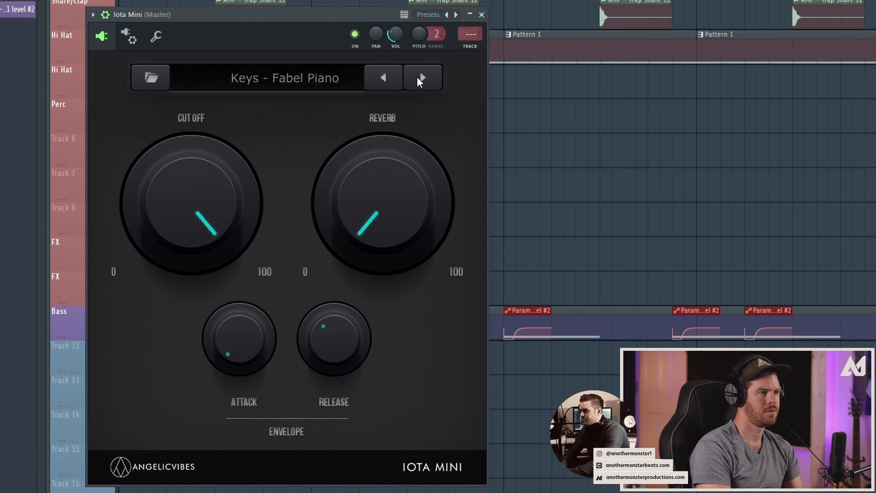
click(399, 77)
click(396, 76)
click(396, 76)
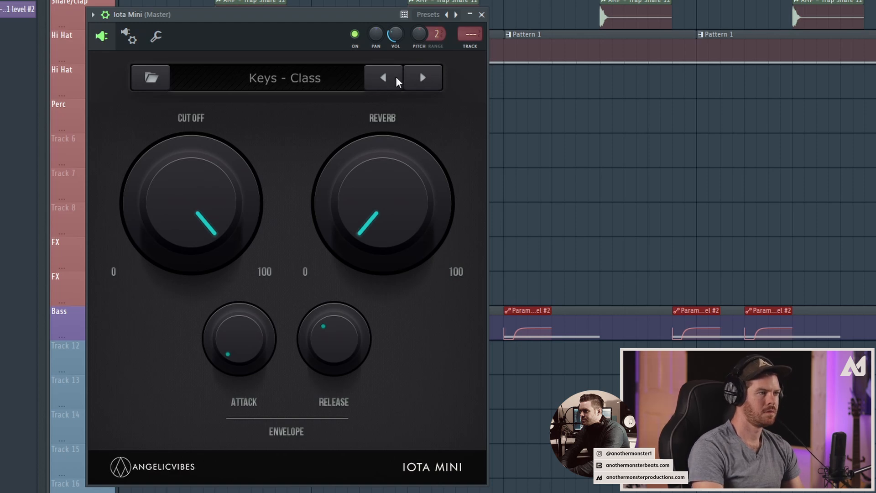
click(481, 15)
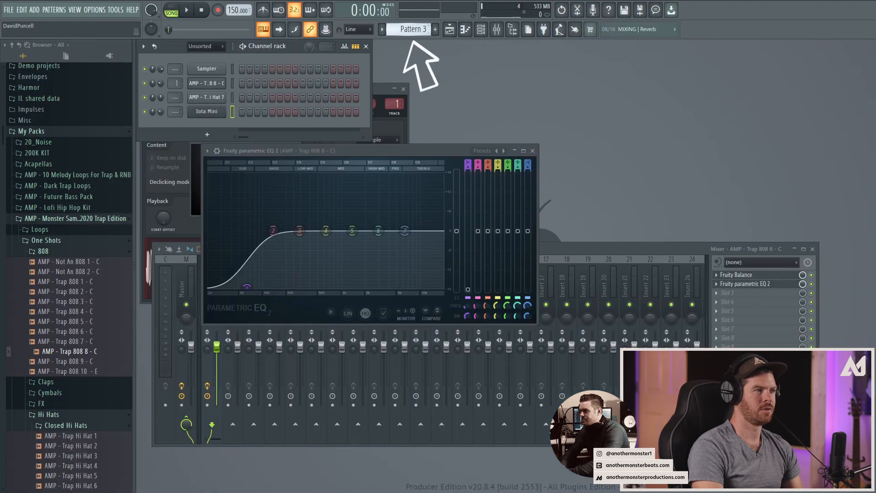
Step: Open Iota Mini's piano roll in Pattern 3 and set the scale highlighting to C# Minor Natural (Aeolian)
right_click(205, 115)
click(219, 119)
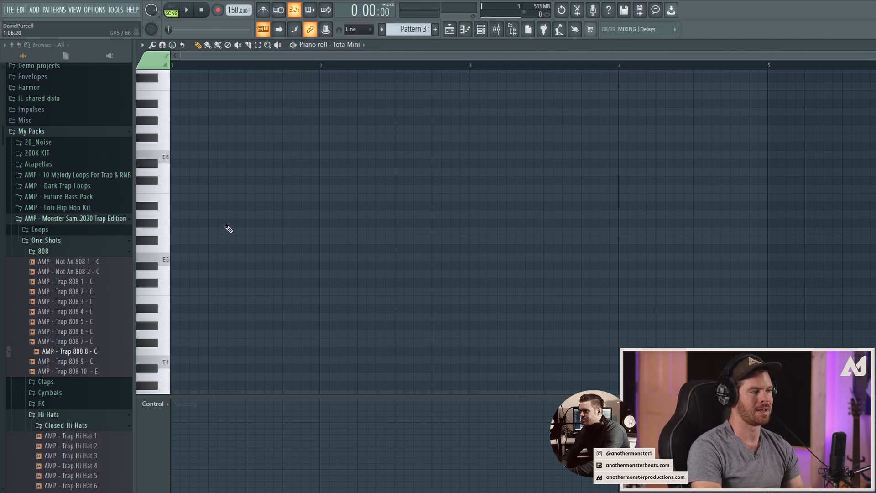
click(142, 45)
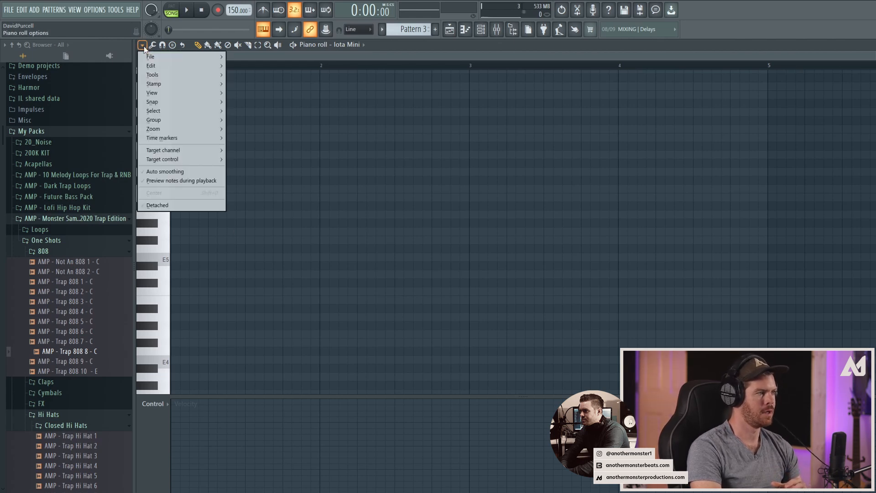
mouse_move(157, 91)
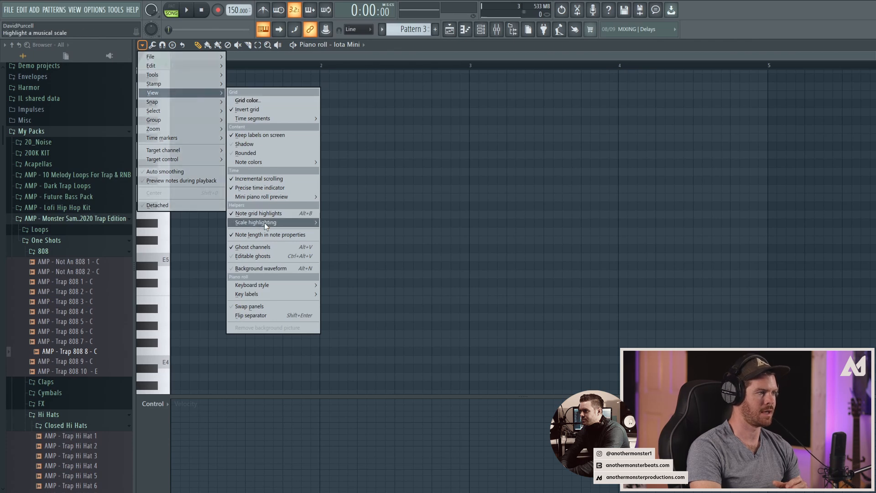
mouse_move(264, 225)
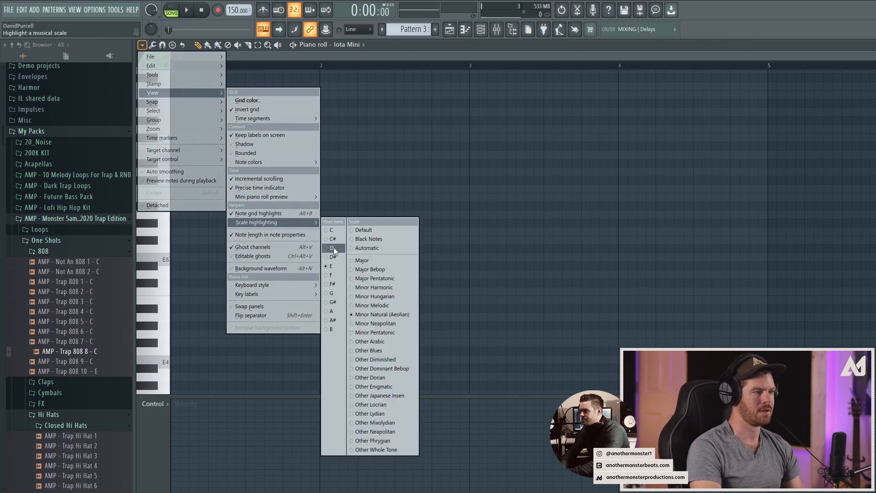
click(325, 240)
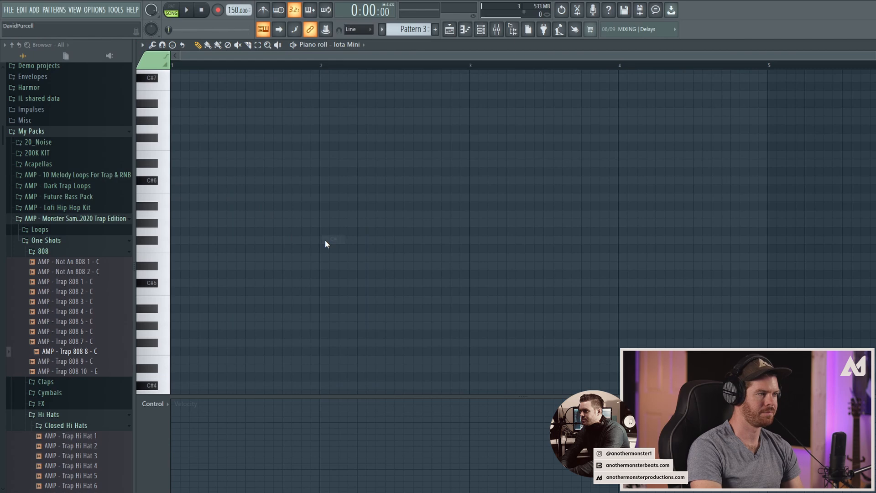
click(143, 45)
mouse_move(167, 93)
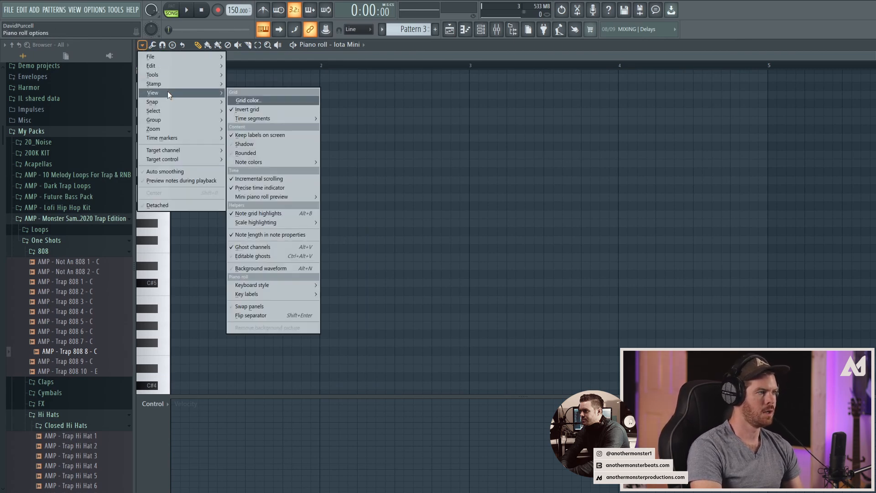
mouse_move(271, 224)
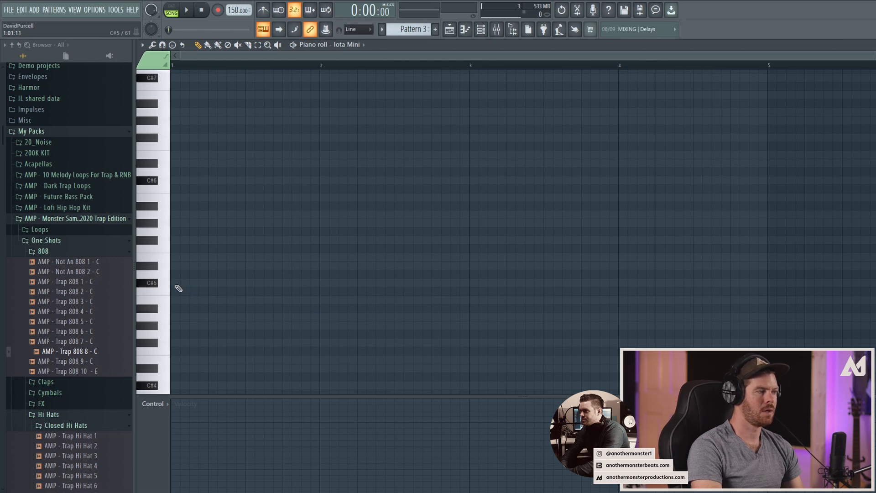
Step: Enter an ascending run of half-bar notes from bar 1: C#5, D#5, E5, F#5 and G#5
click(180, 283)
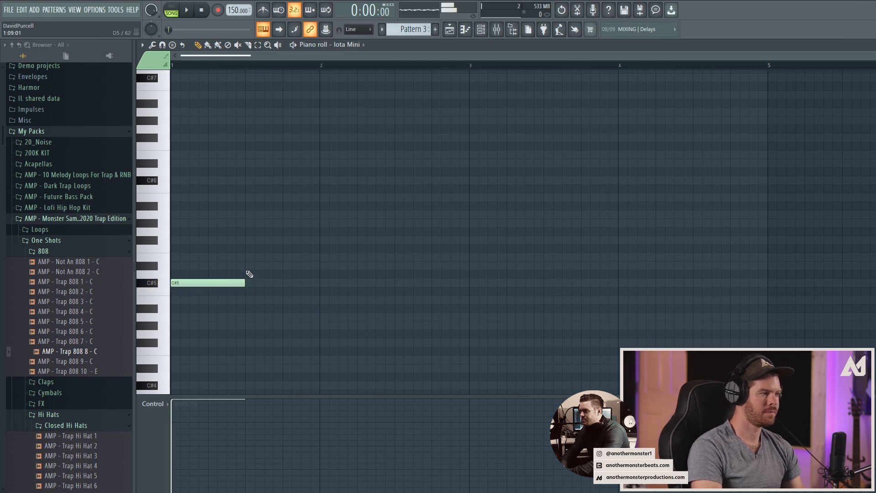
click(248, 266)
click(324, 256)
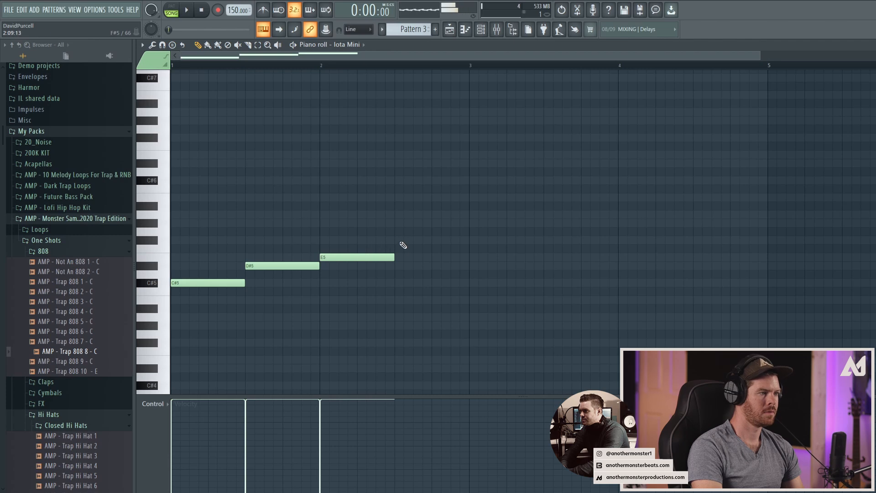
click(398, 240)
click(472, 223)
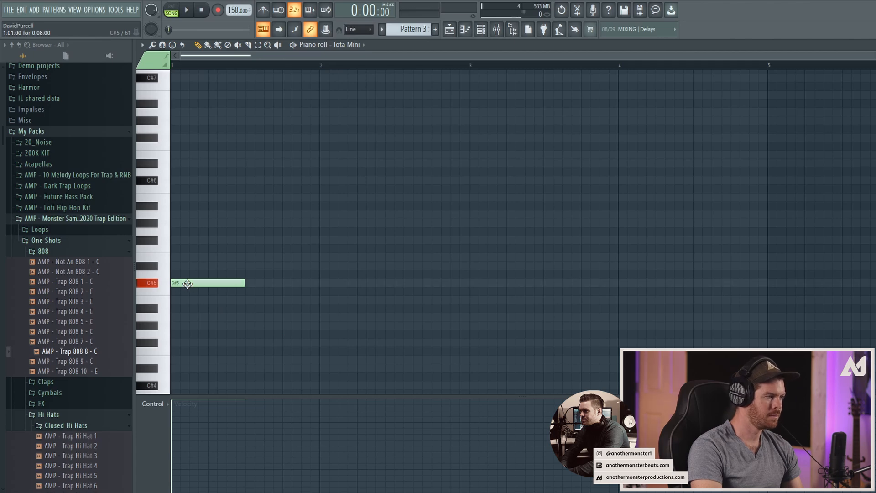
Step: Stack E5 and G#5 on the C#5 note at bar 1 to form a half-bar chord and play it back
click(182, 258)
click(181, 223)
key(space)
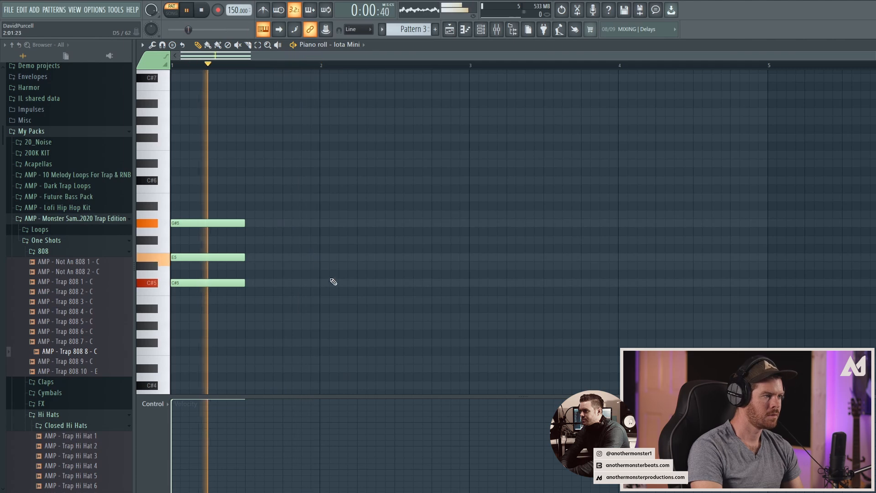
key(space)
Step: Try a half-bar chord of B4, D#5 and F#5 at bar 2 and play the progression
click(324, 300)
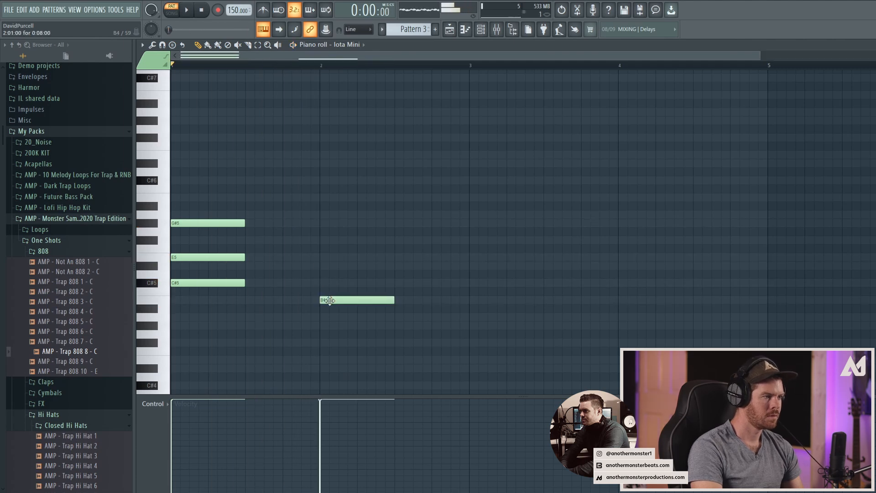
click(323, 266)
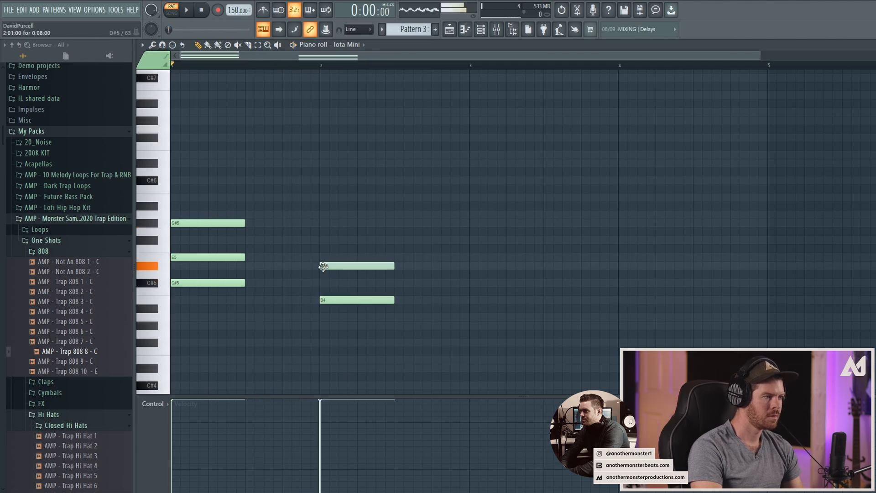
click(332, 240)
key(space)
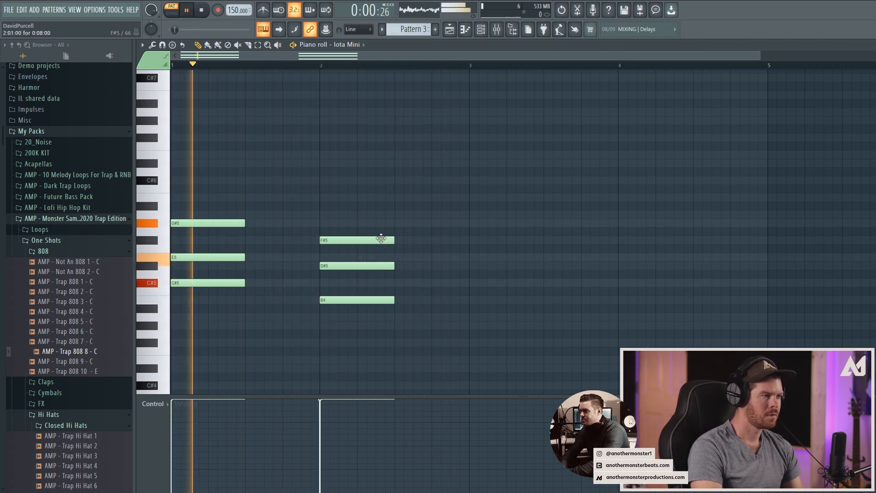
key(space)
Step: Delete the B4, D#5 and F#5 notes of the chord at bar 2
right_click(347, 240)
right_click(338, 266)
right_click(329, 300)
Step: Enter a half-bar chord of C#5, E5 and A5 at bar 2 and play the progression
click(322, 283)
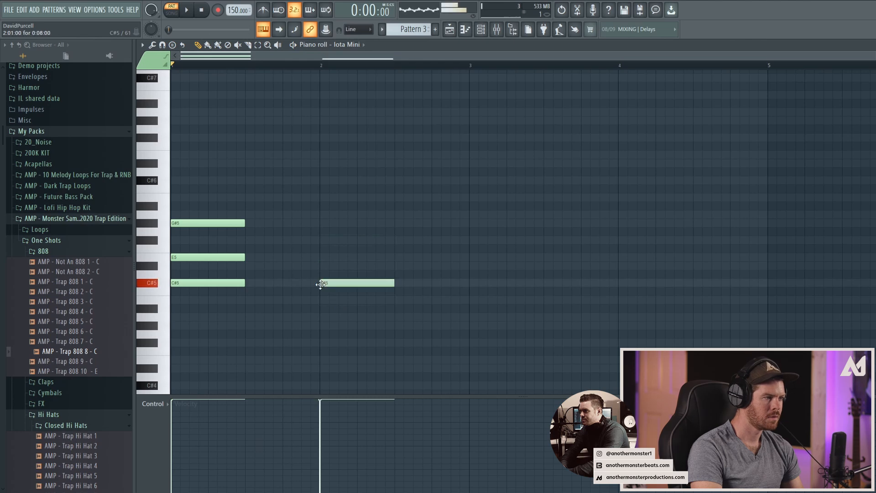
click(321, 258)
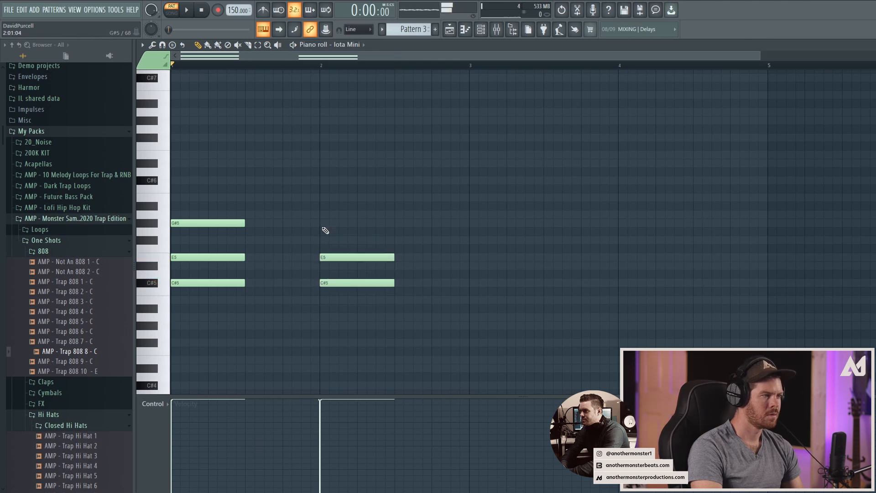
click(321, 214)
key(space)
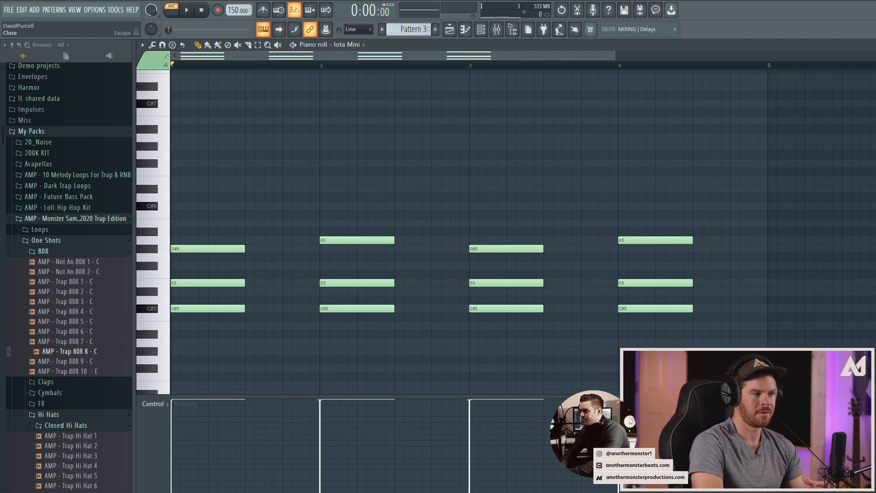
Step: Place Pattern 3 on playlist Track 12 at the start of bar 1 and play the arrangement
key(Escape)
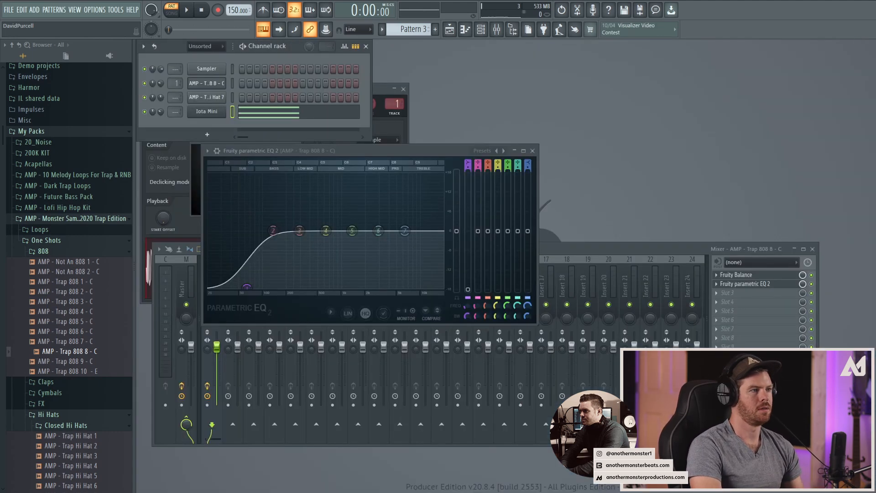
click(455, 31)
click(284, 378)
drag(295, 374, 278, 368)
key(space)
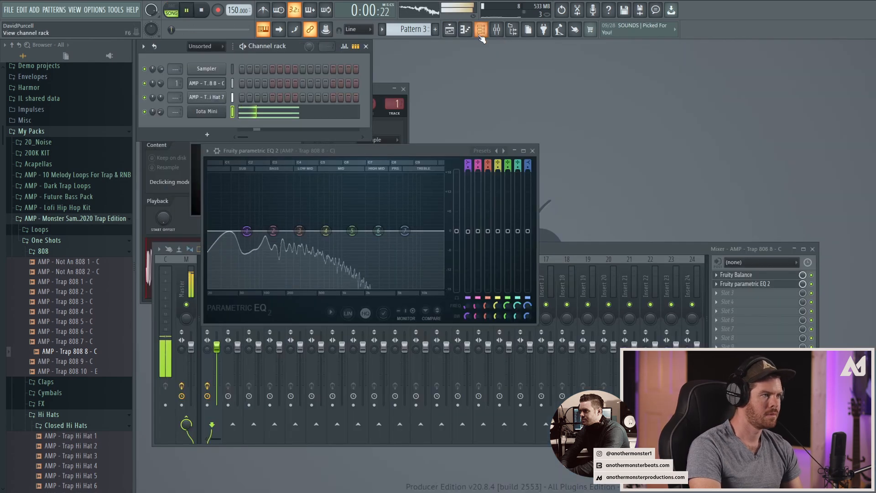
click(452, 34)
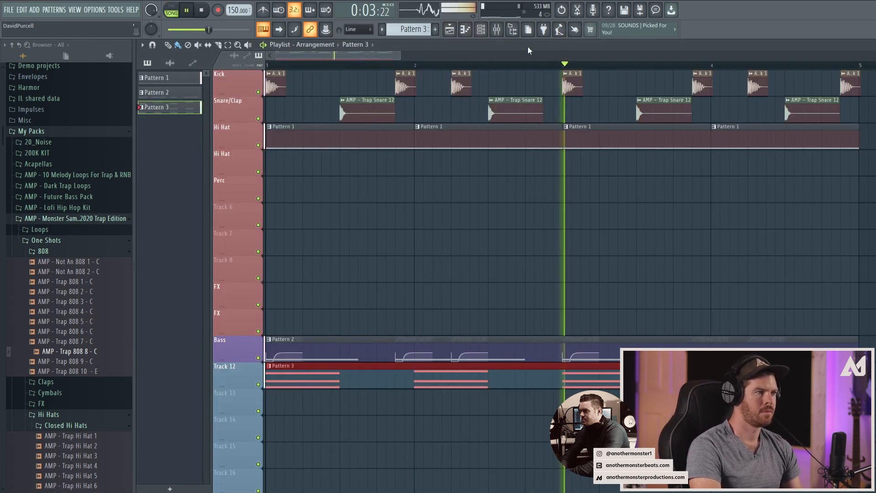
Step: Stop playback and route the Iota Mini channel to a free mixer track
click(450, 31)
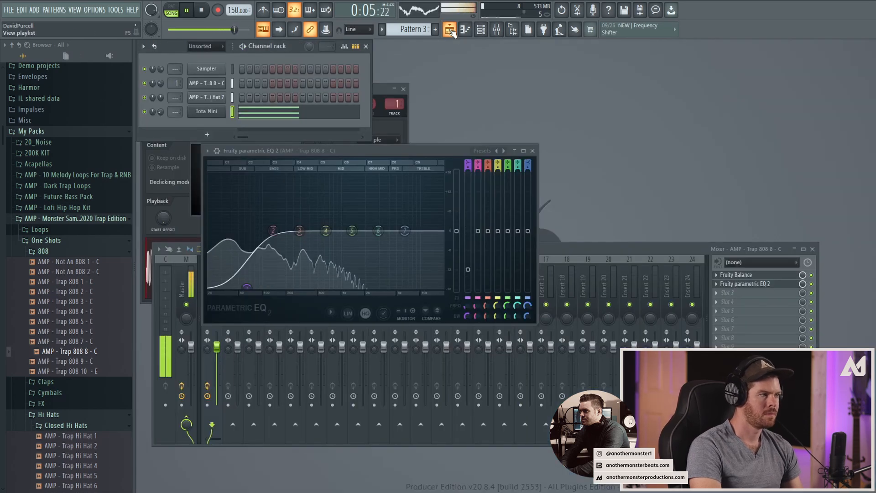
key(space)
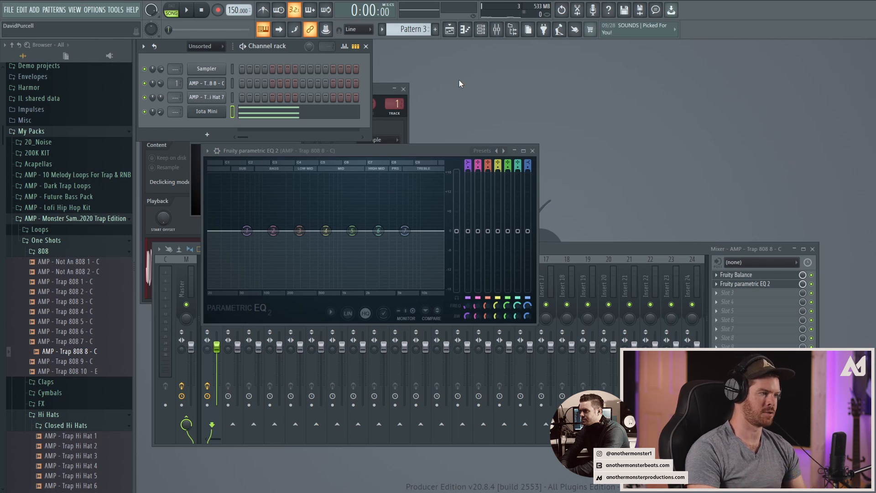
click(206, 112)
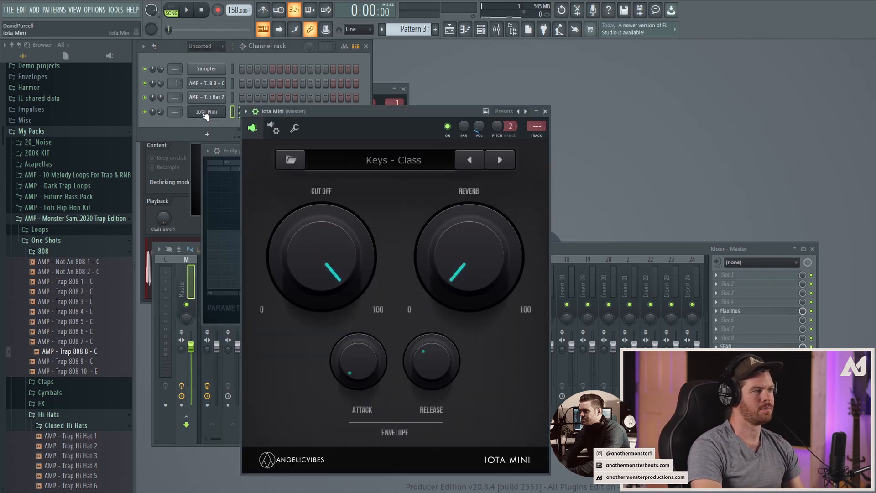
click(246, 112)
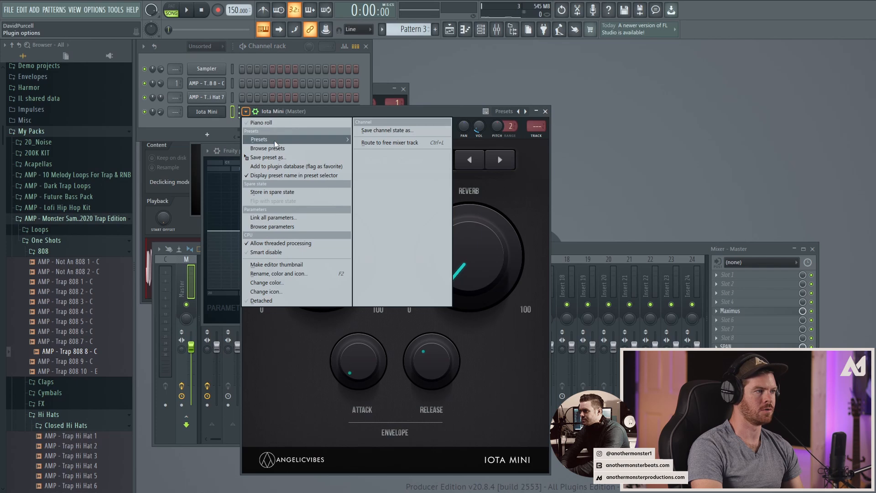
click(391, 142)
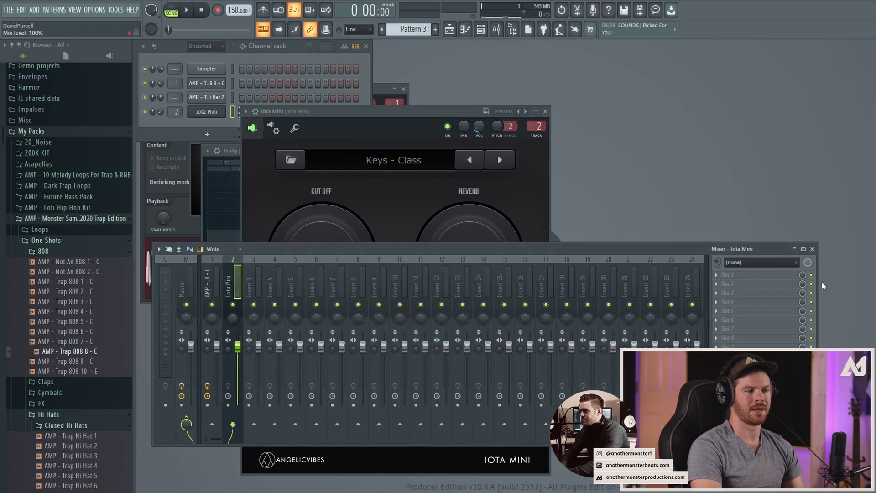
Step: Load Bad Tape in the first effect slot of the Iota Mini mixer track and adjust its shake and hiss amounts during playback
click(739, 274)
click(603, 21)
click(459, 473)
text(bad)
key(space)
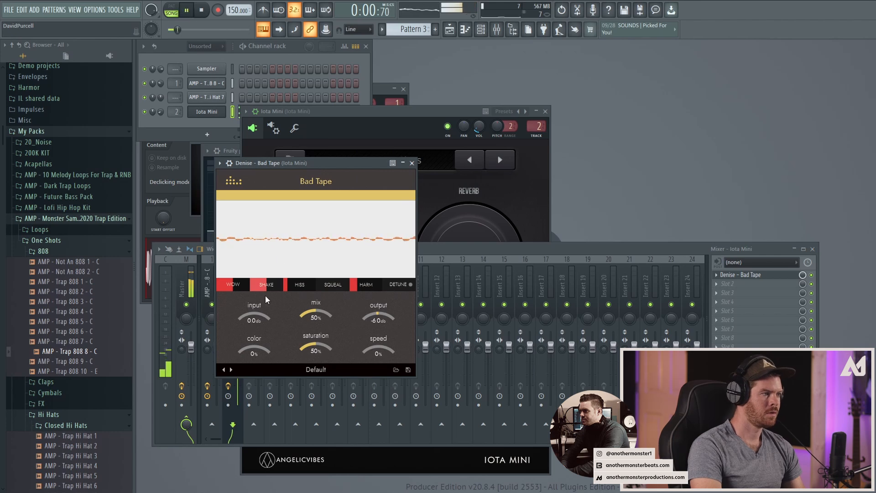
drag(258, 286, 259, 310)
drag(305, 286, 304, 289)
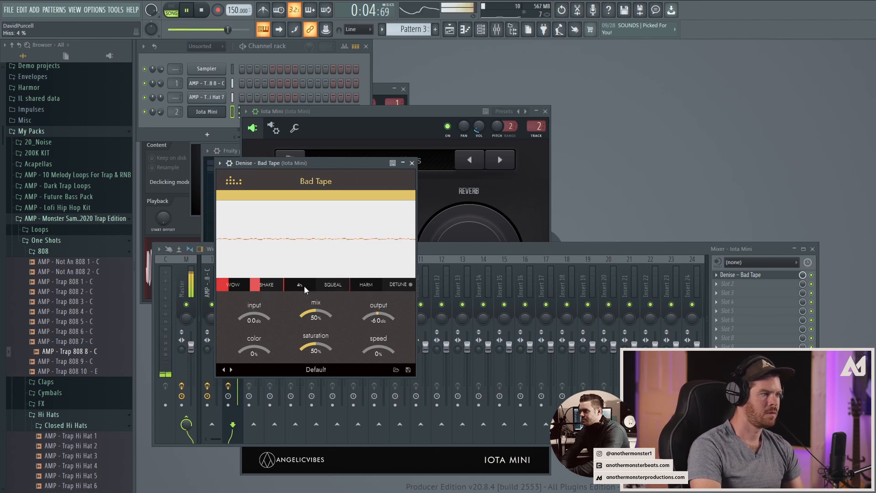
Step: Load Fruity Delay 3 in the second effect slot, turn on tempo sync and adjust the delay time
click(717, 284)
click(586, 120)
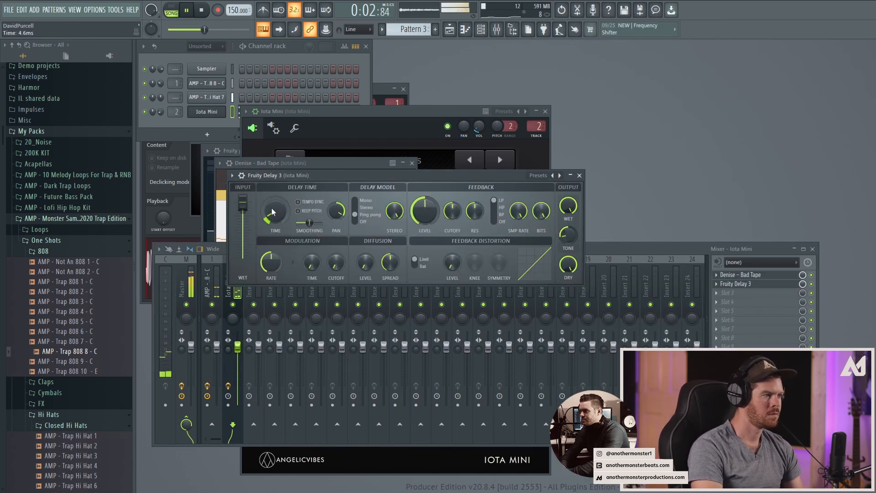
click(297, 202)
drag(276, 210, 276, 209)
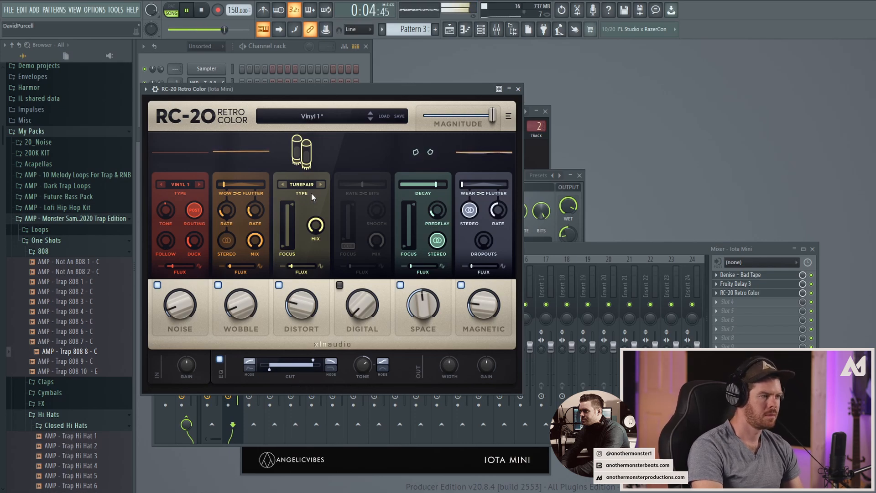
Step: Lower the hi-hat roll notes after the opening C#5 to form a descending run of C5, A#4, G#4 and F#4
click(651, 254)
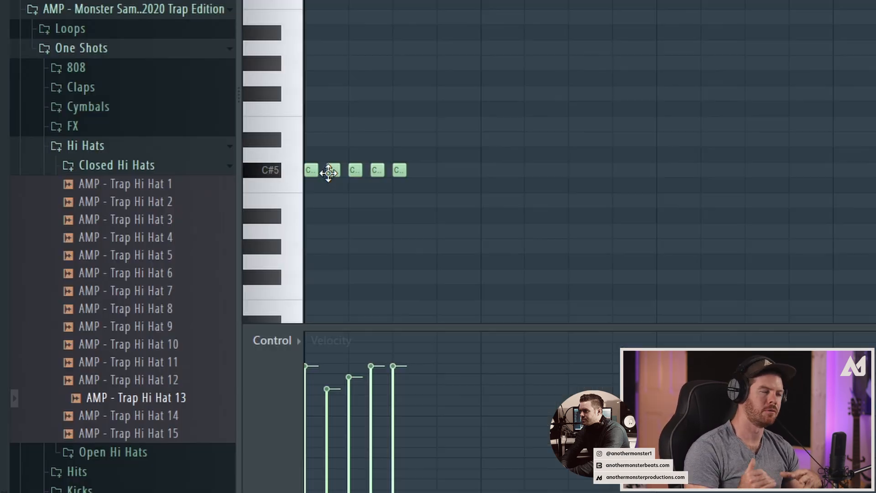
drag(329, 171, 354, 221)
drag(377, 173, 377, 251)
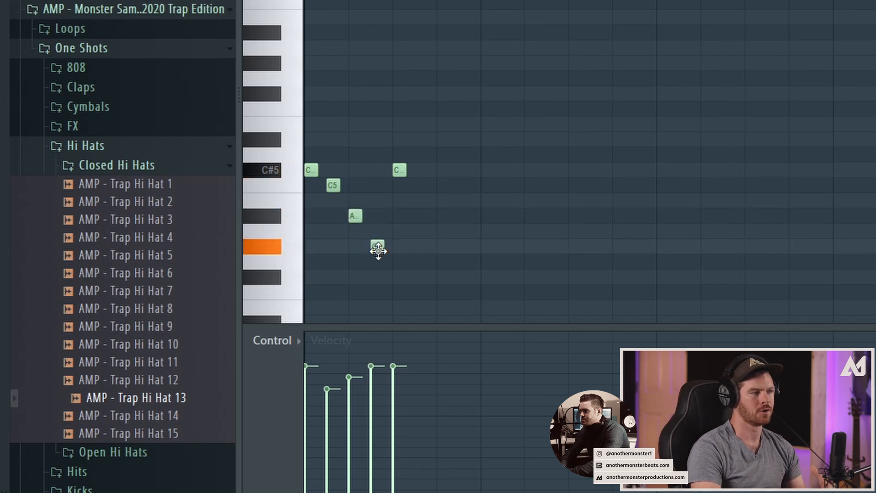
drag(400, 174, 399, 276)
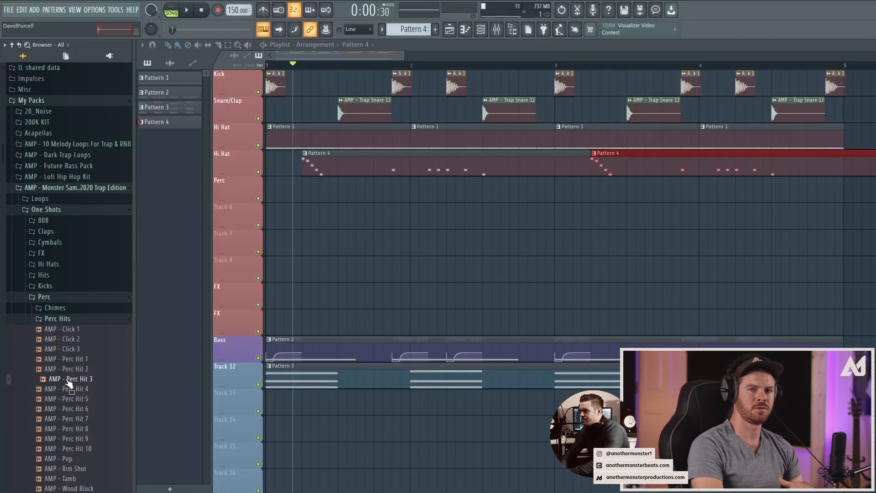
Step: Place AMP - Perc Hit 3 samples on the Perc track and play the arrangement
drag(68, 379, 325, 207)
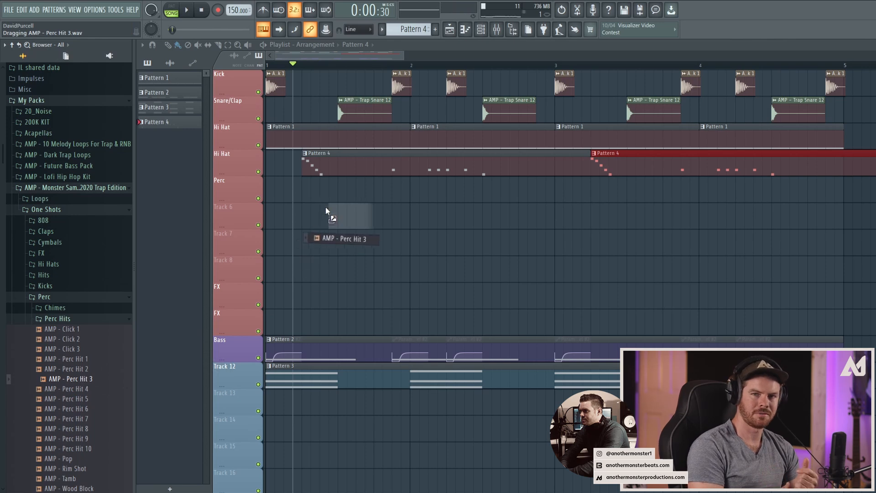
key(space)
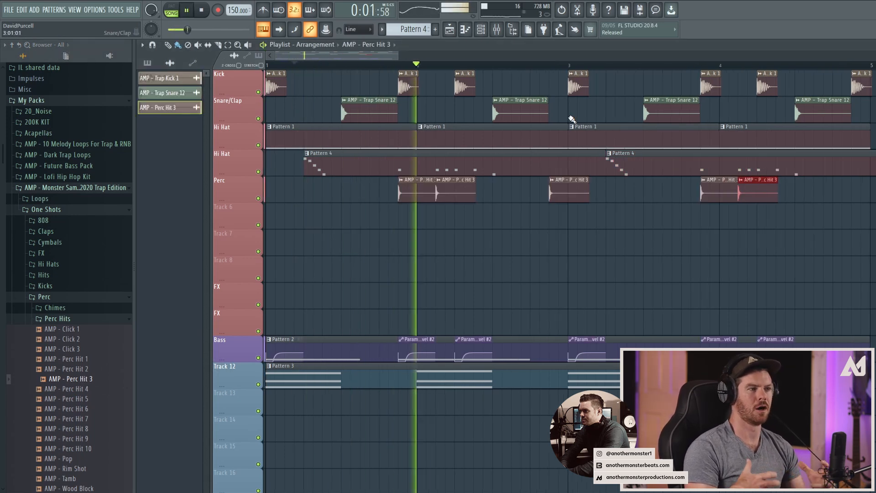